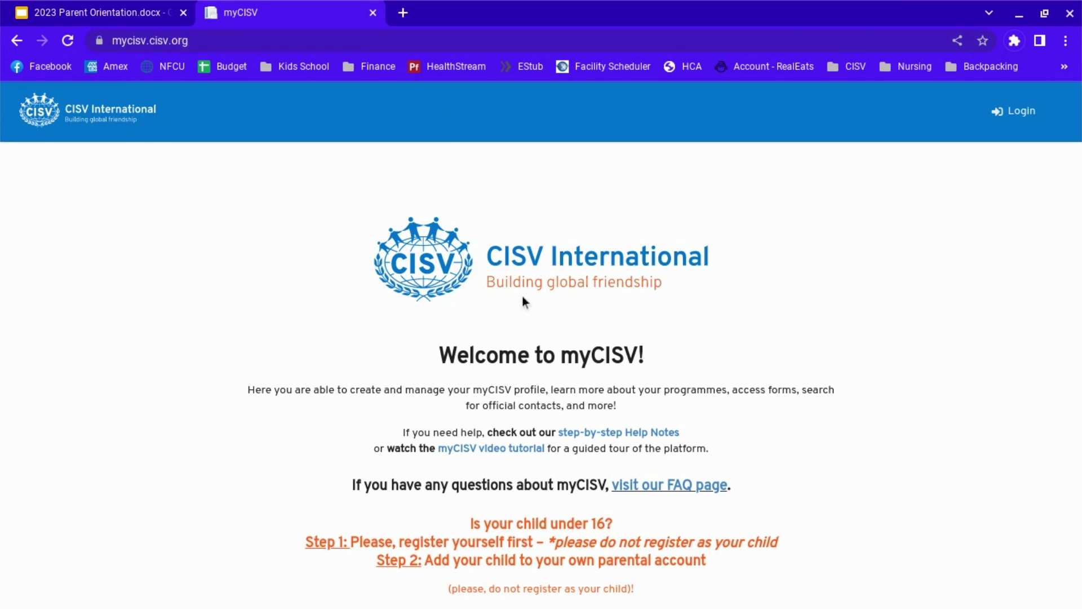
# Step: Sign in to myCISV from the welcome page with the remembered account and its prefilled password
pyautogui.scroll(-5, 584, 224)
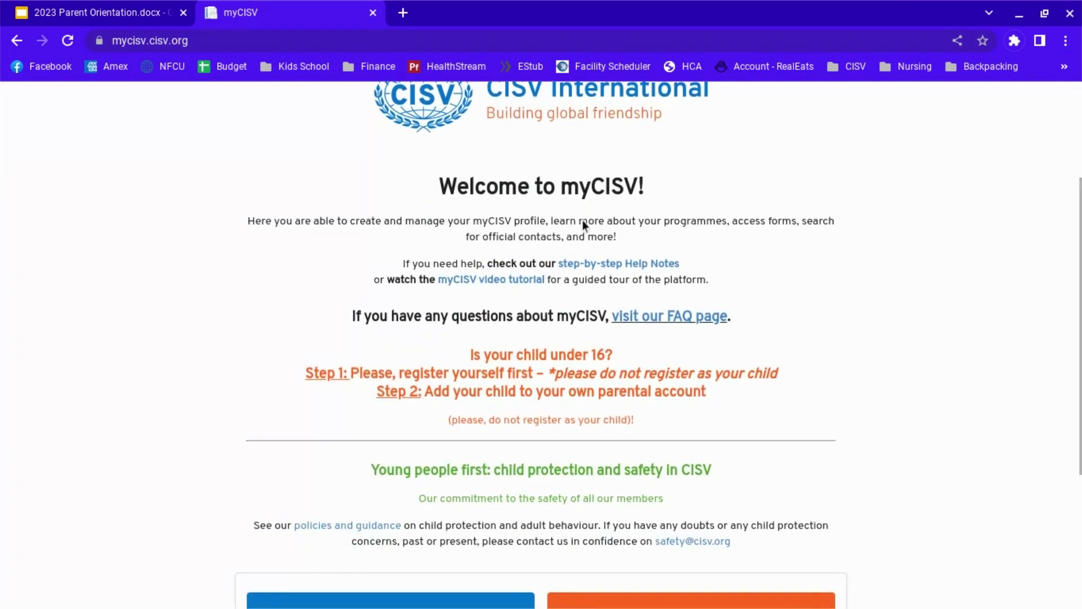
pyautogui.scroll(-2, 582, 221)
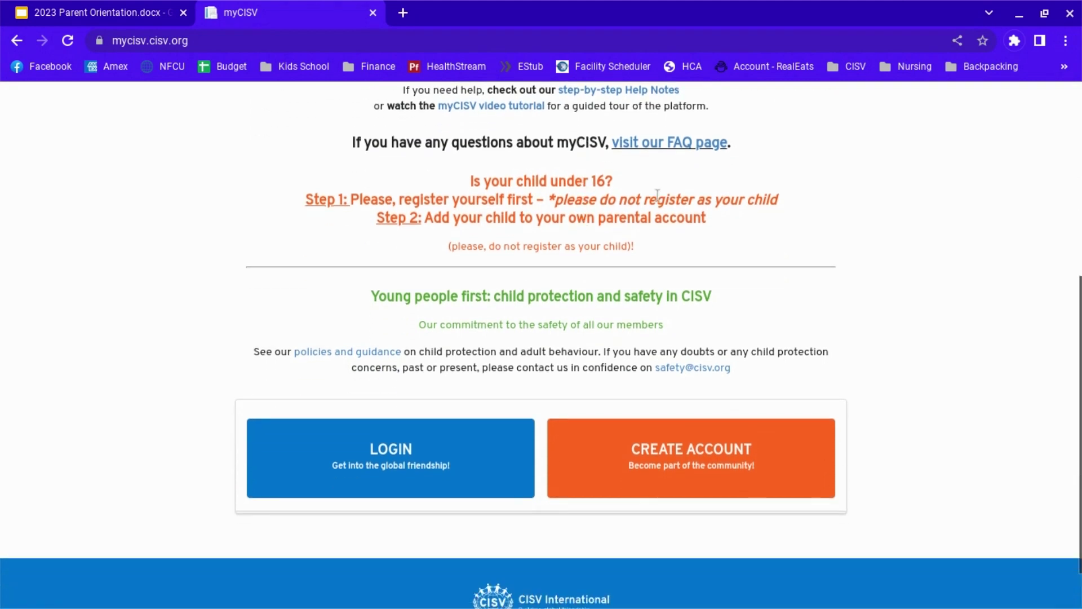
pyautogui.scroll(1, 912, 198)
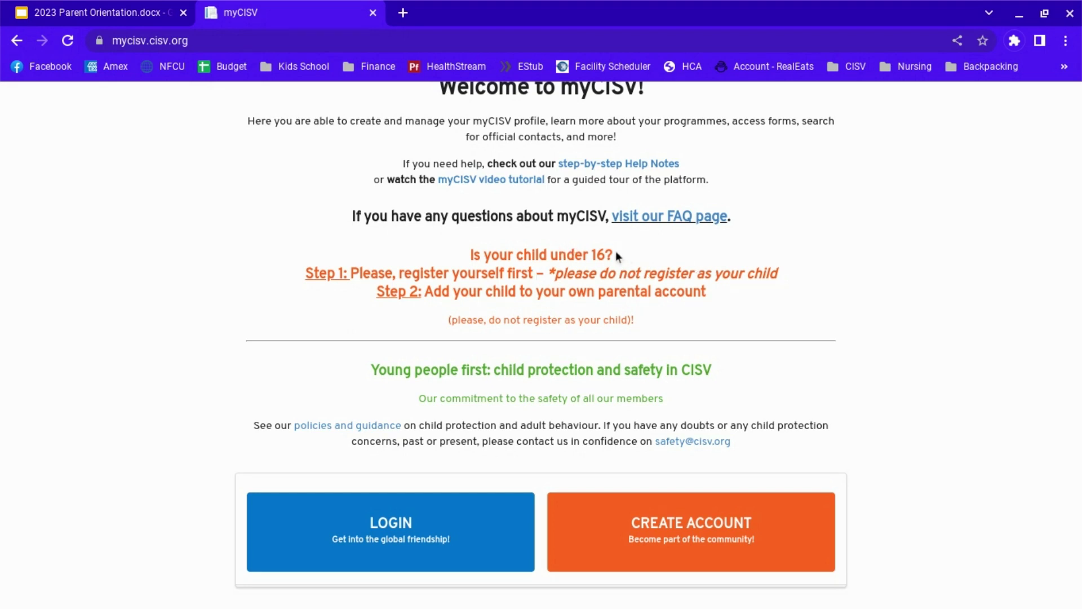
pyautogui.scroll(-3, 615, 253)
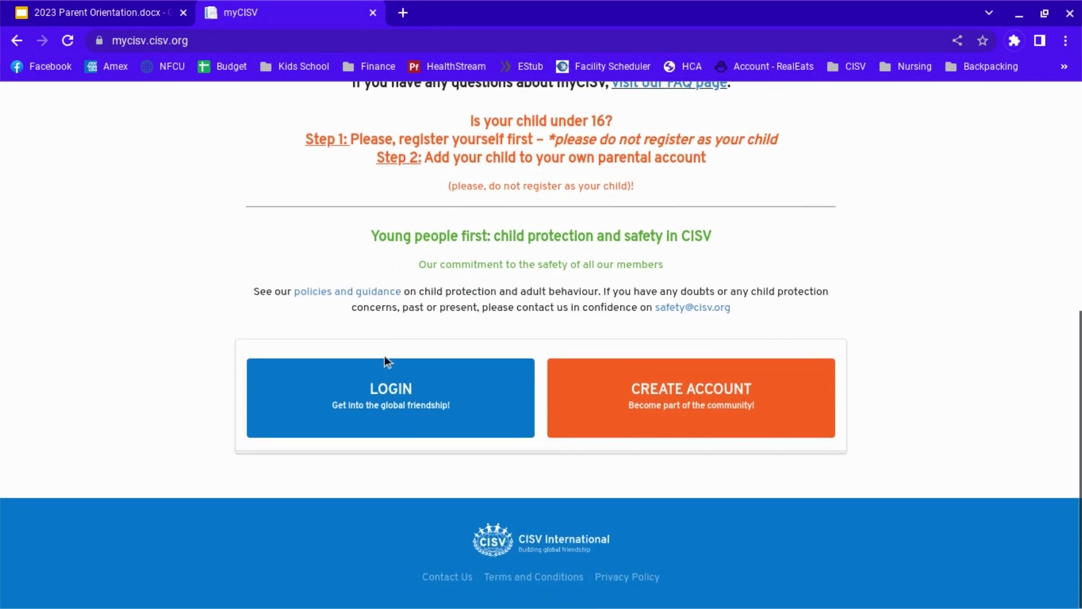
pyautogui.click(407, 392)
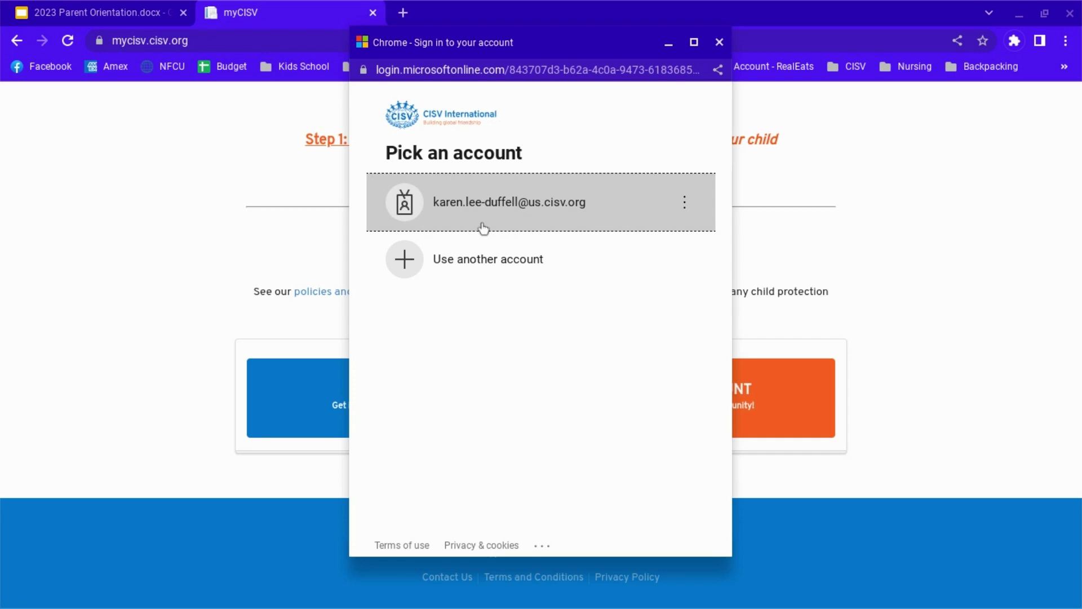
pyautogui.click(547, 219)
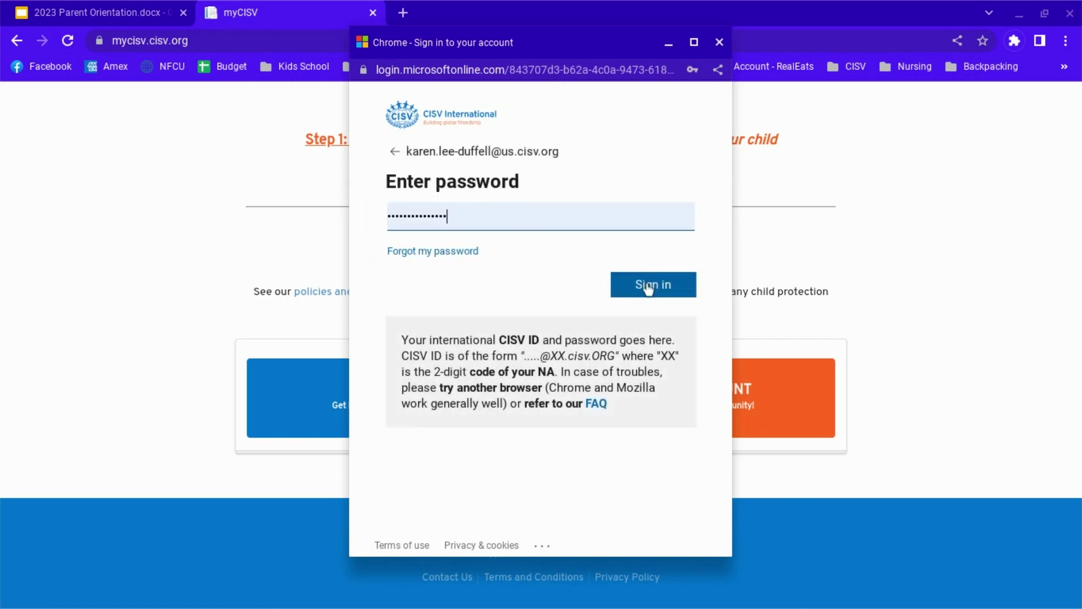
pyautogui.click(648, 287)
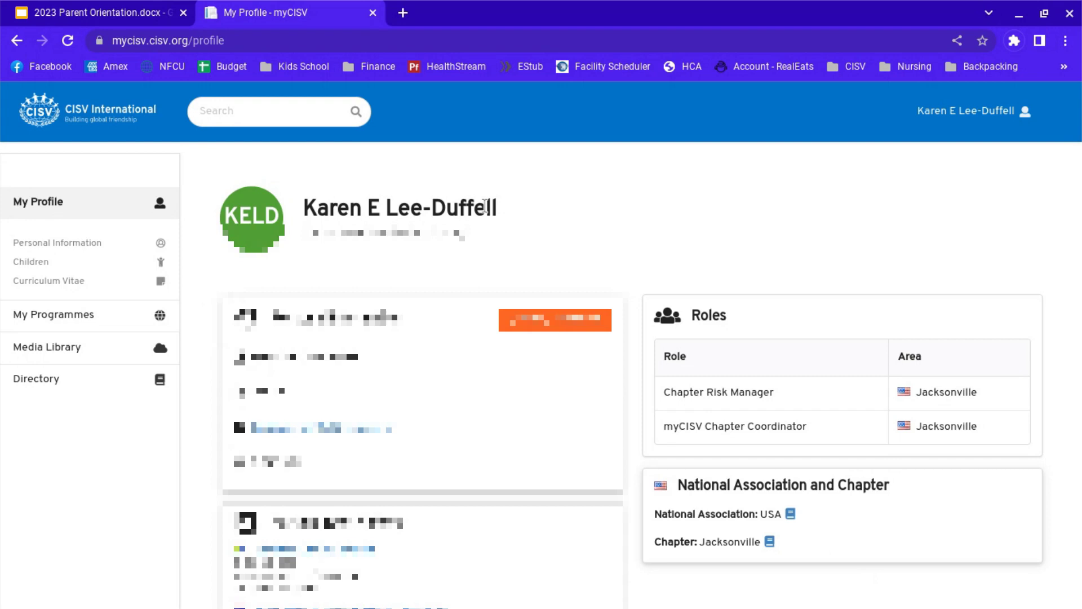
# Step: Open the Children section of the profile
pyautogui.scroll(-1, 394, 215)
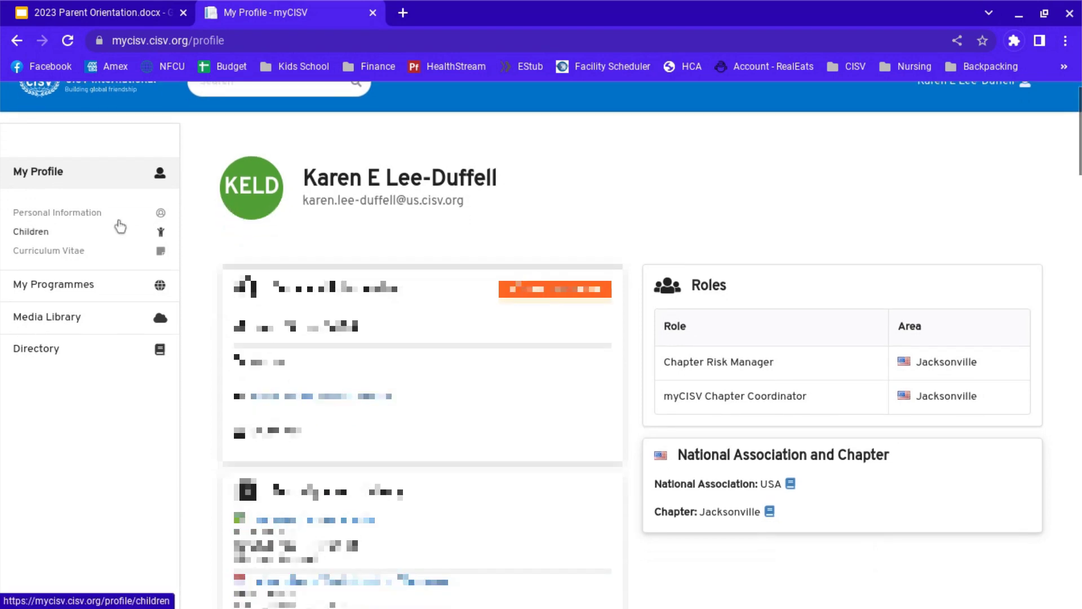
pyautogui.click(24, 238)
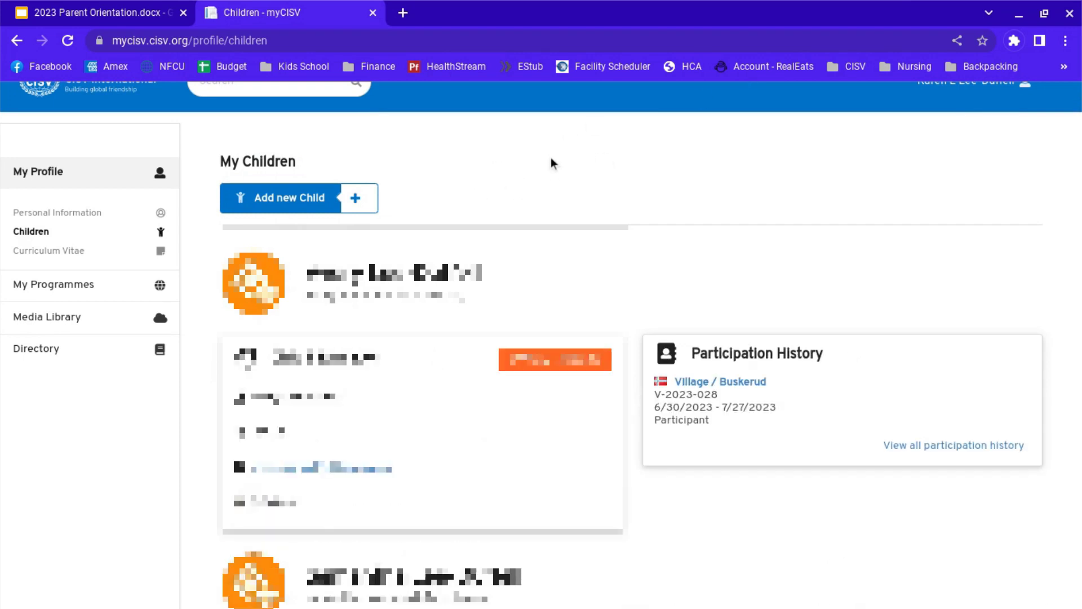
pyautogui.scroll(-1, 551, 164)
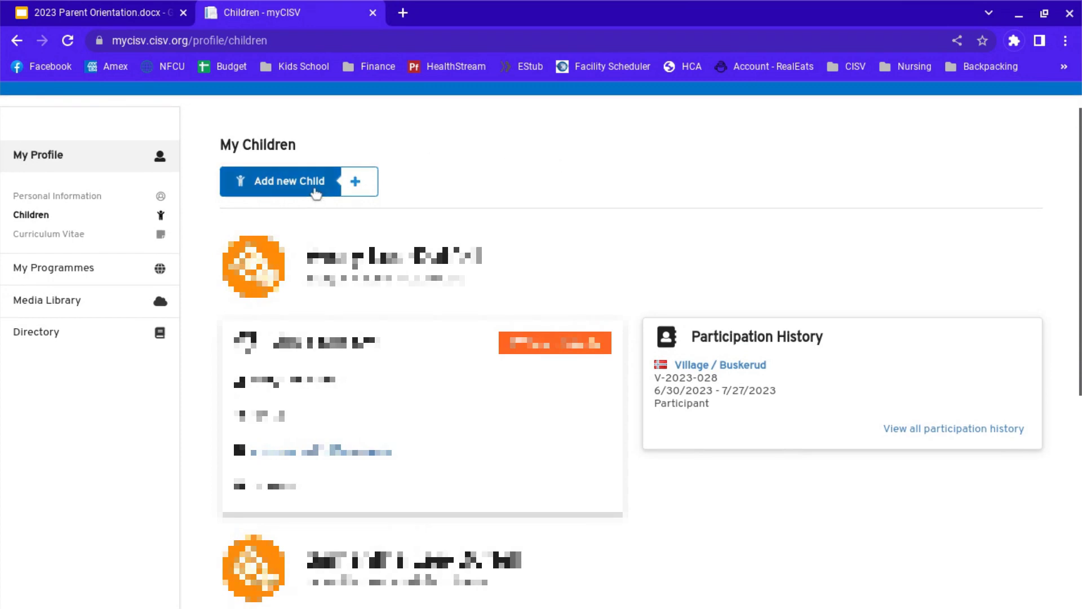
# Step: Try out the new child account form with USA - Jacksonville as home chapter, and discard the unsaved changes
pyautogui.click(315, 189)
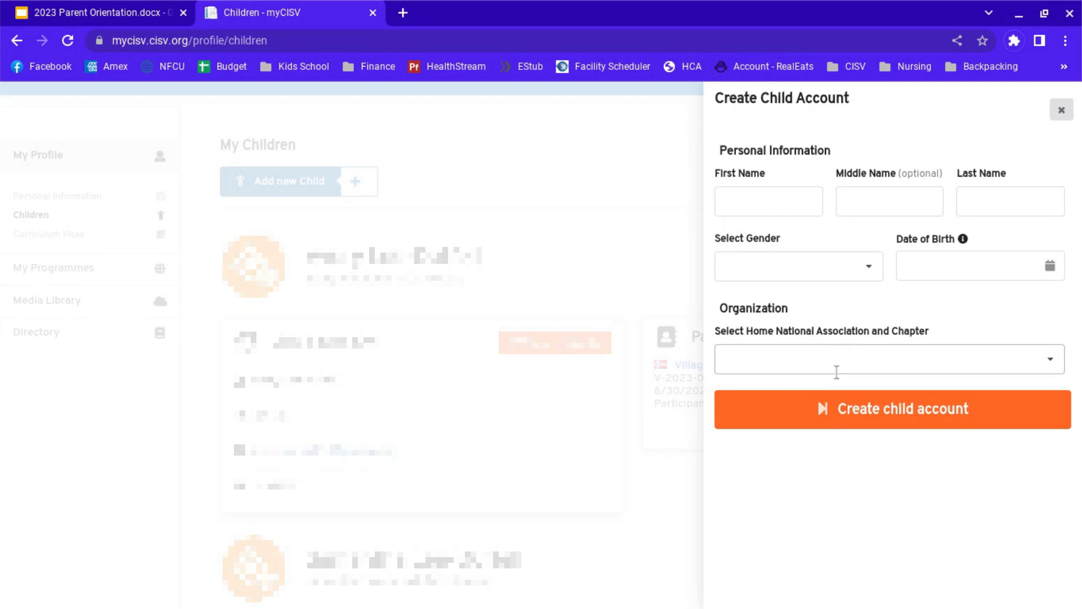
pyautogui.click(846, 358)
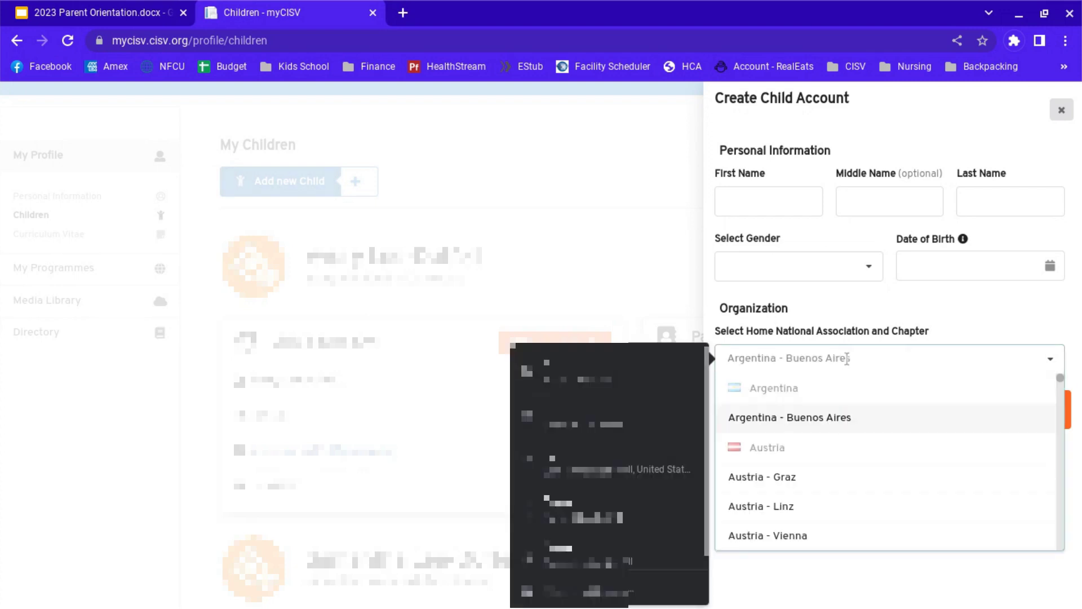
pyautogui.write('jack')
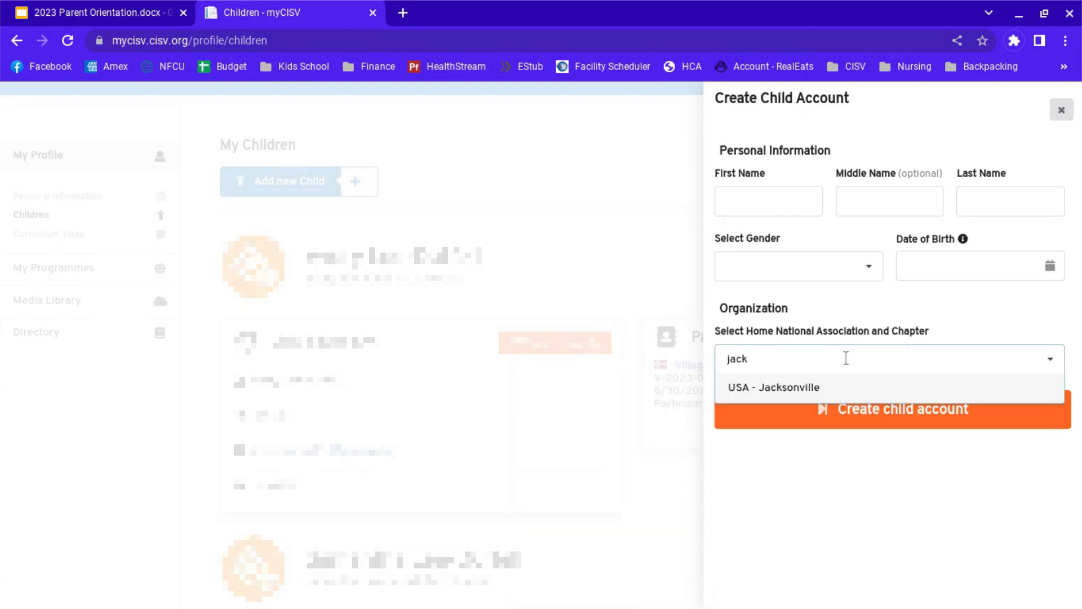
pyautogui.click(828, 398)
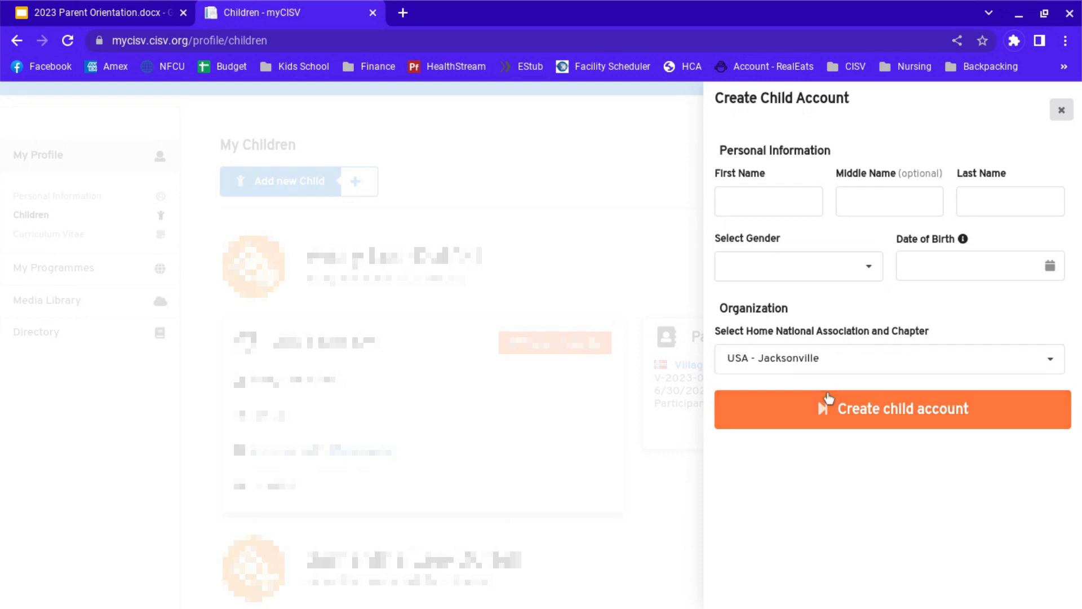
pyautogui.click(1062, 111)
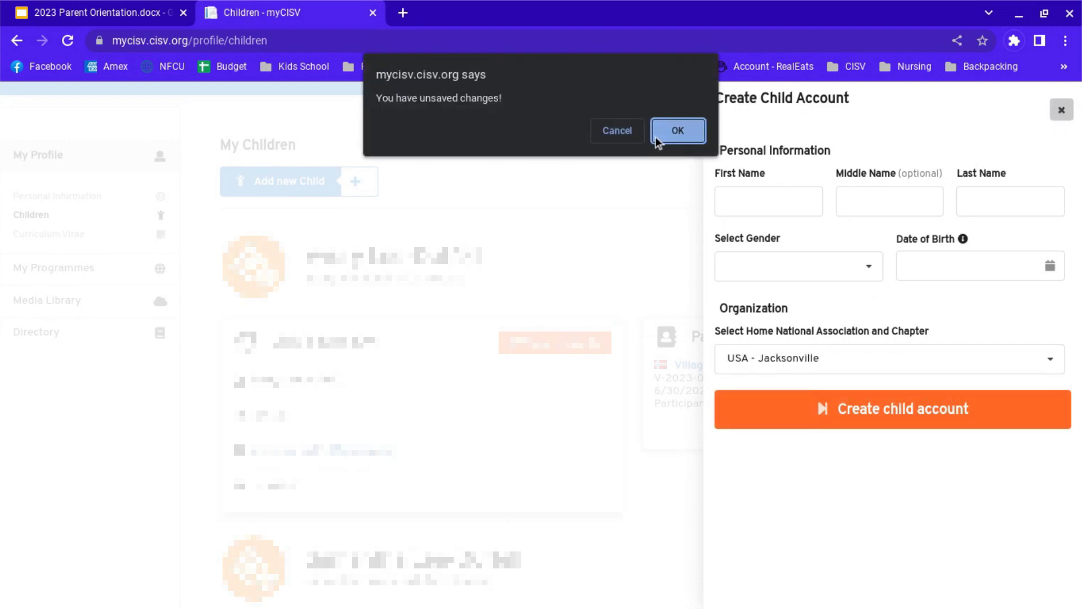
pyautogui.click(659, 137)
# Step: Open the personal information of the second listed child for editing
pyautogui.scroll(-6, 436, 197)
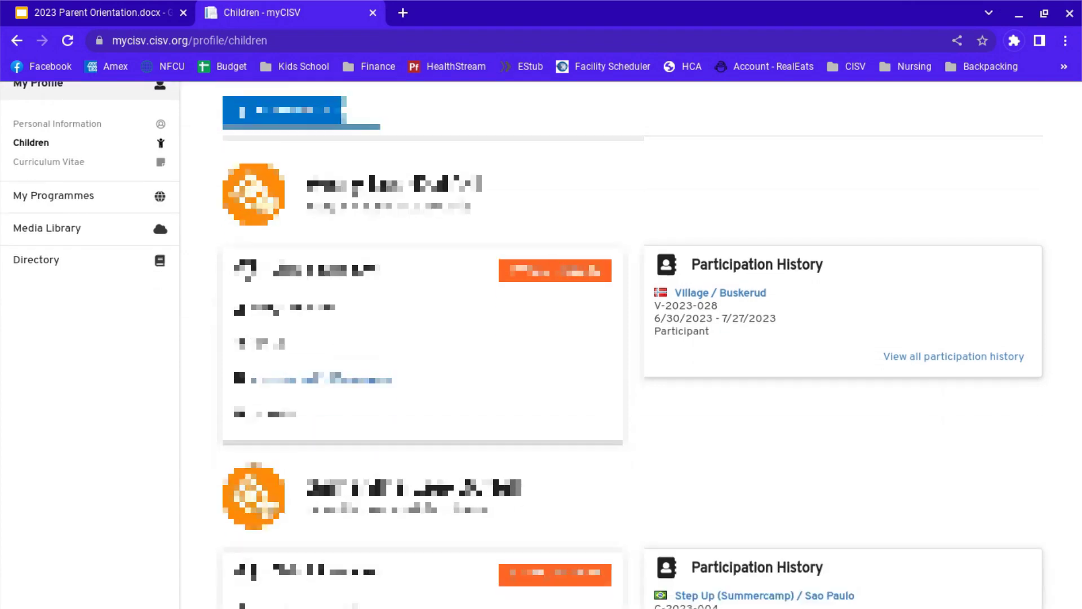
pyautogui.scroll(1, 716, 197)
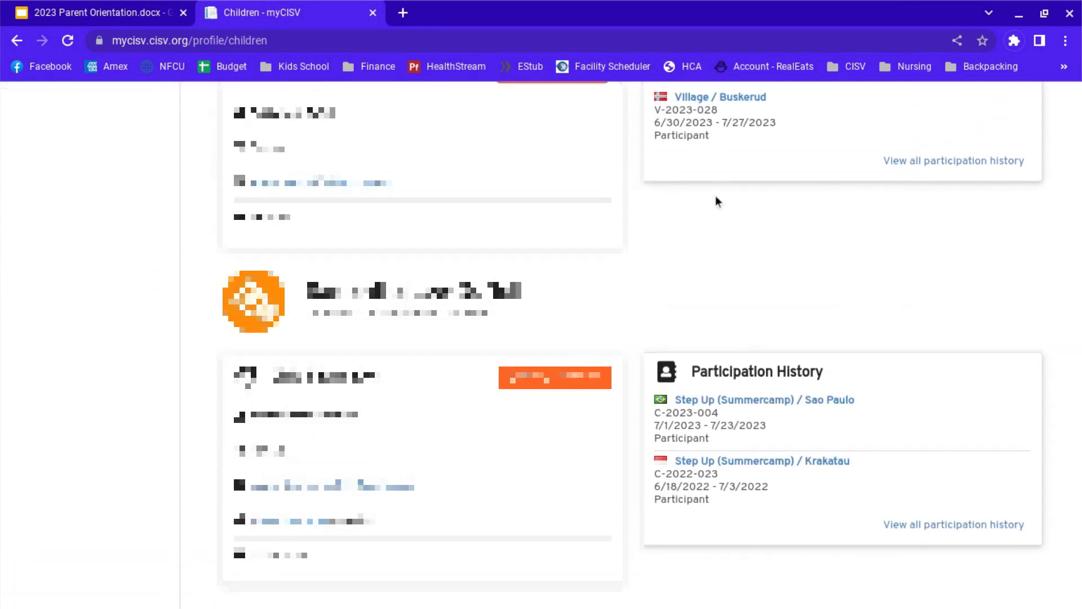
pyautogui.scroll(-1, 681, 209)
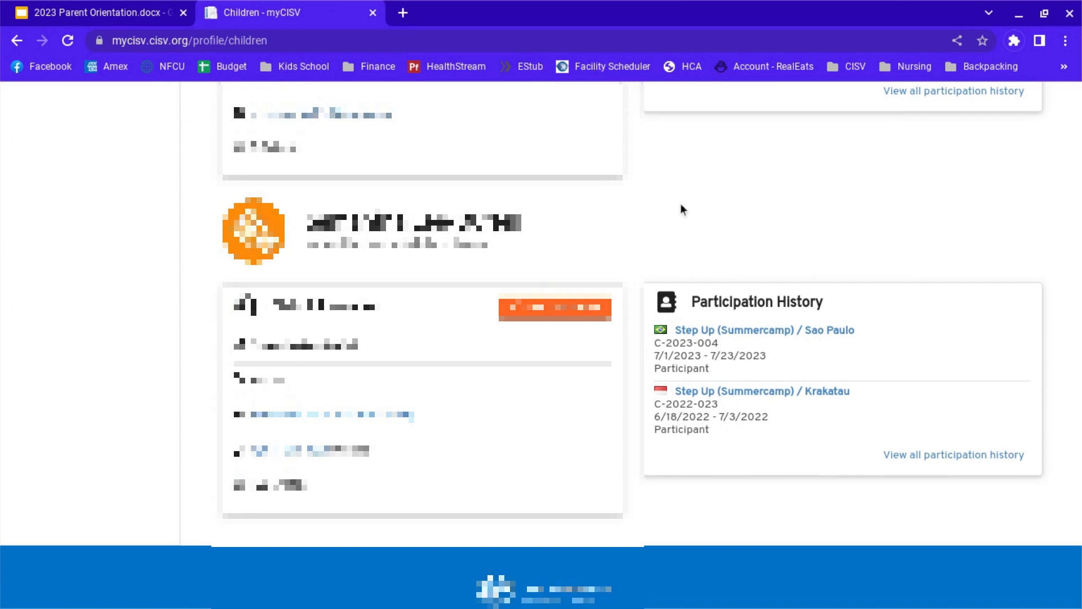
pyautogui.scroll(-1, 646, 167)
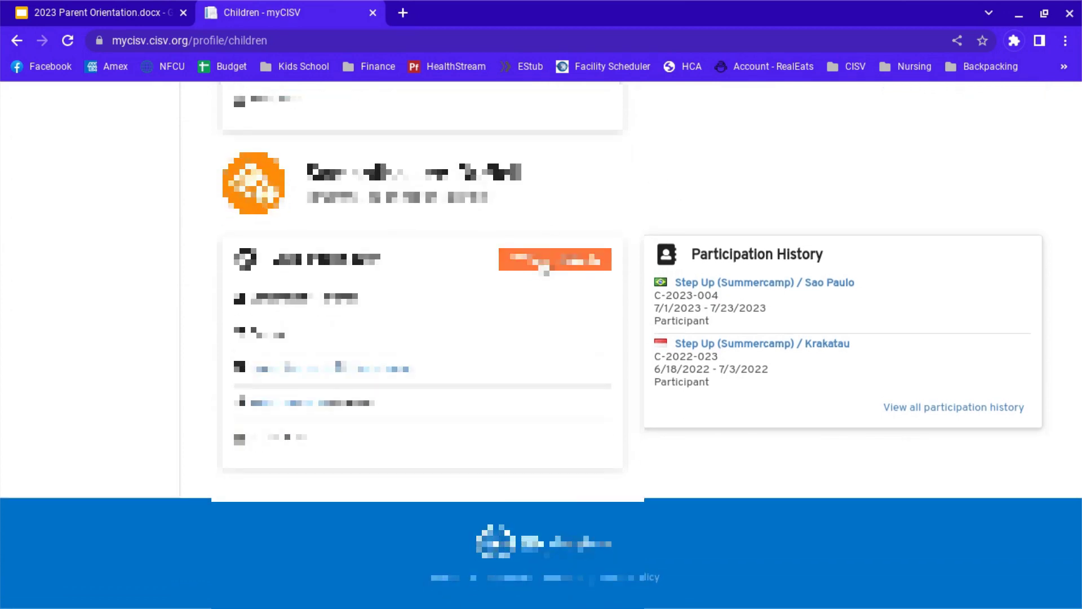
pyautogui.click(543, 260)
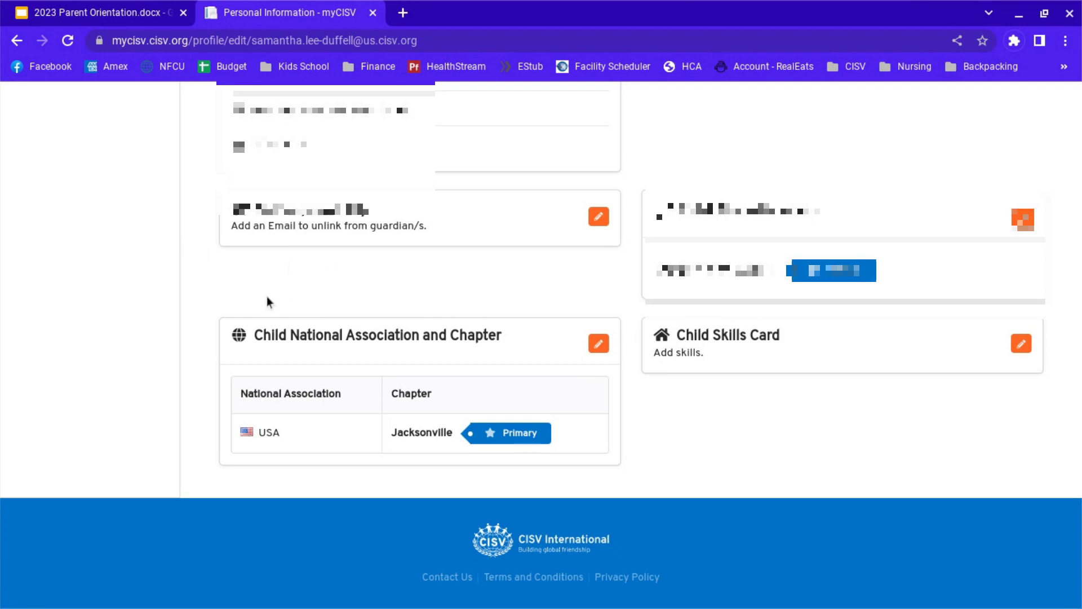
# Step: Review the child's Self responsibility settings for unlinking from the guardian, and close them without entering an email
pyautogui.scroll(1, 481, 276)
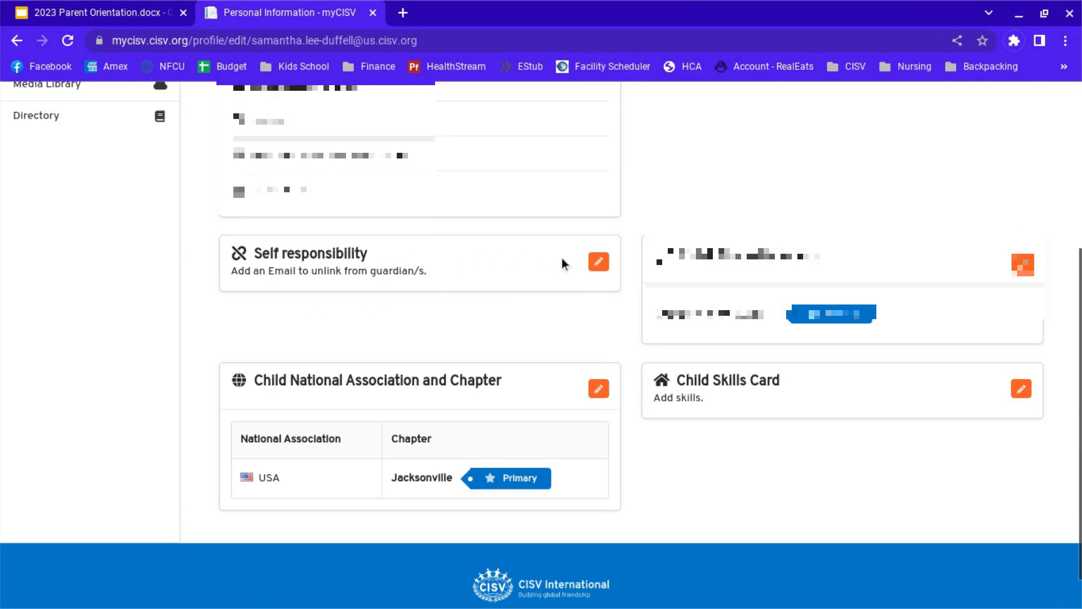
pyautogui.click(599, 262)
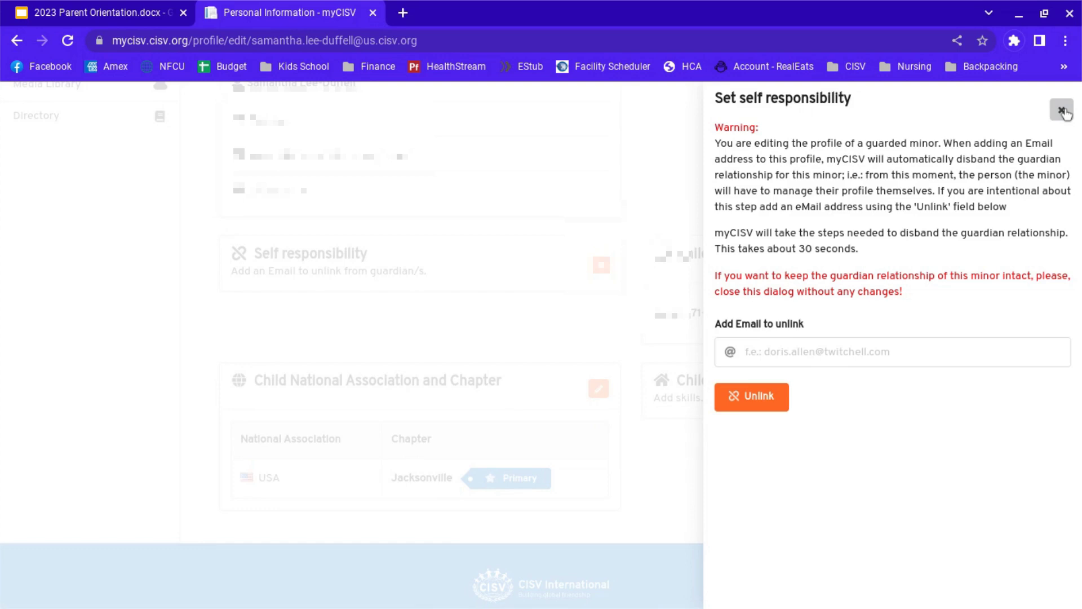
pyautogui.click(1063, 111)
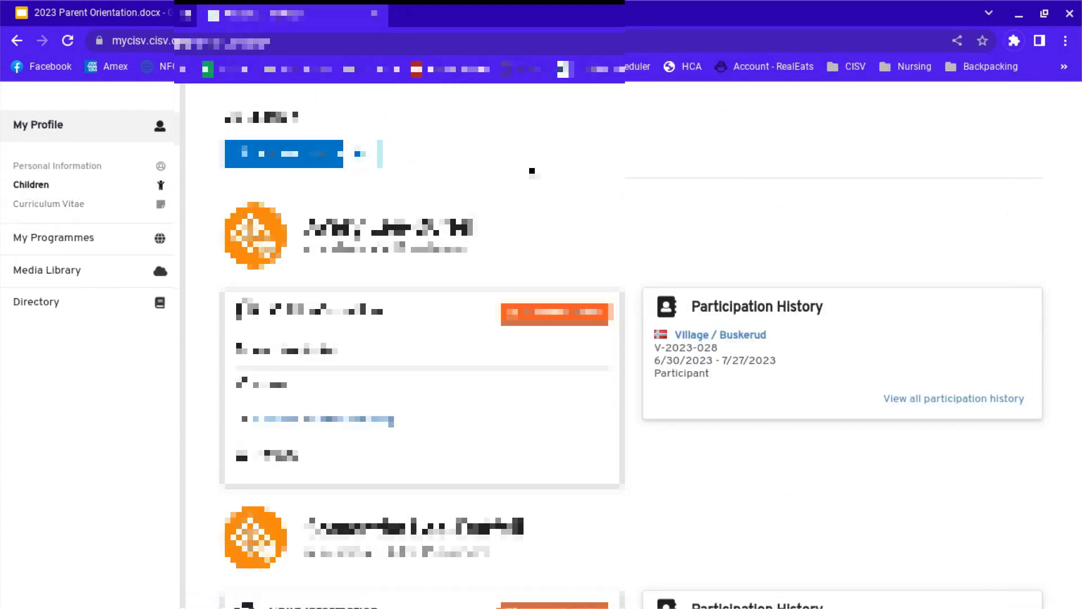
# Step: Open the Step Up (Summercamp) / Sao Paulo programme from the second child's participation history
pyautogui.scroll(-6, 531, 171)
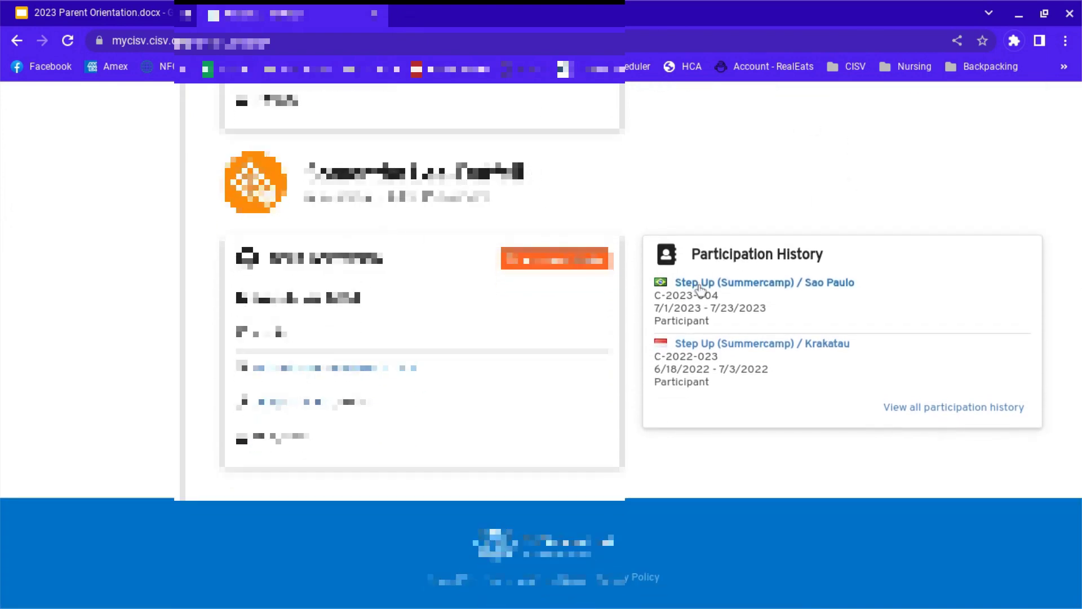
pyautogui.scroll(2, 748, 244)
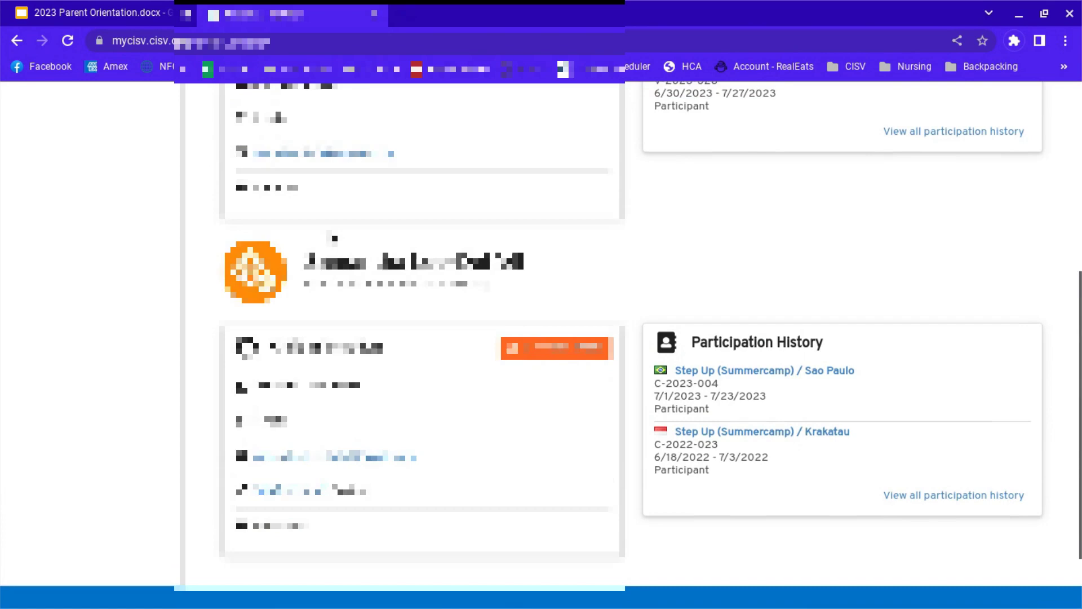
pyautogui.scroll(-1, 177, 189)
pyautogui.scroll(4, 177, 188)
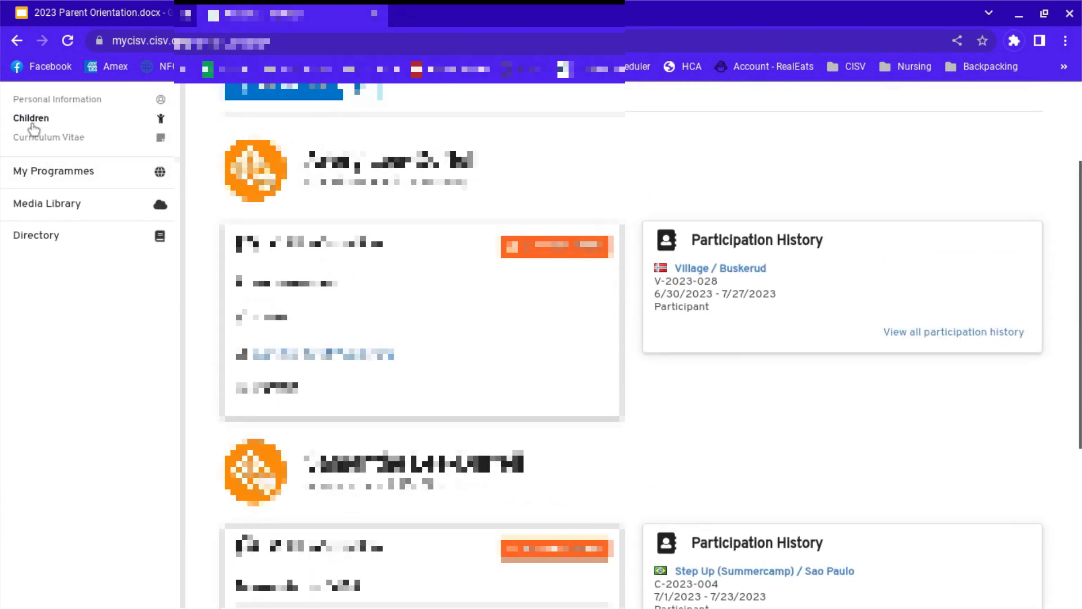
pyautogui.scroll(-3, 343, 354)
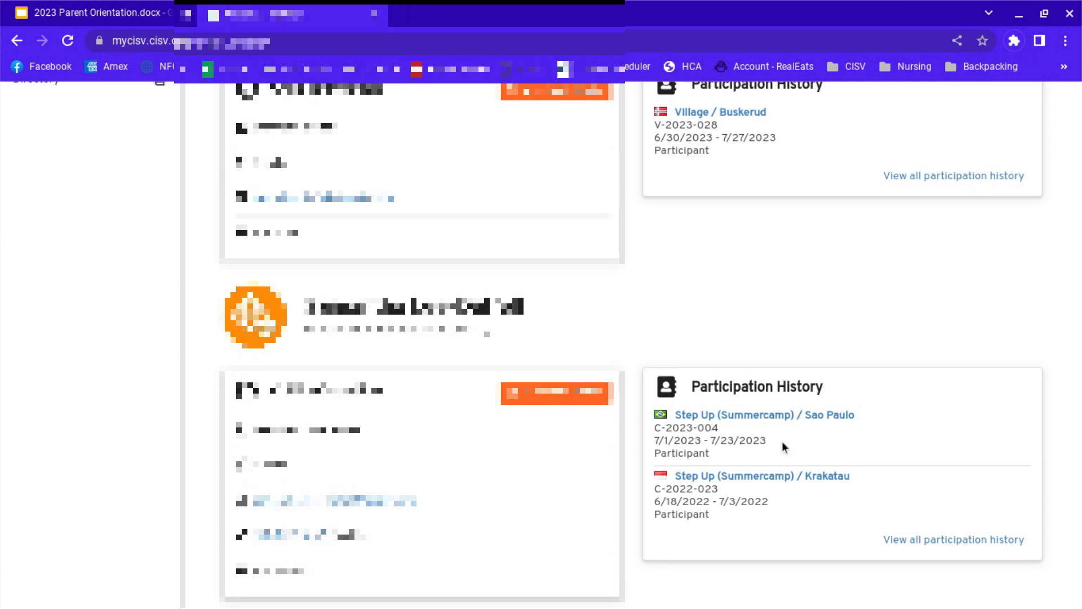
pyautogui.scroll(-1, 783, 441)
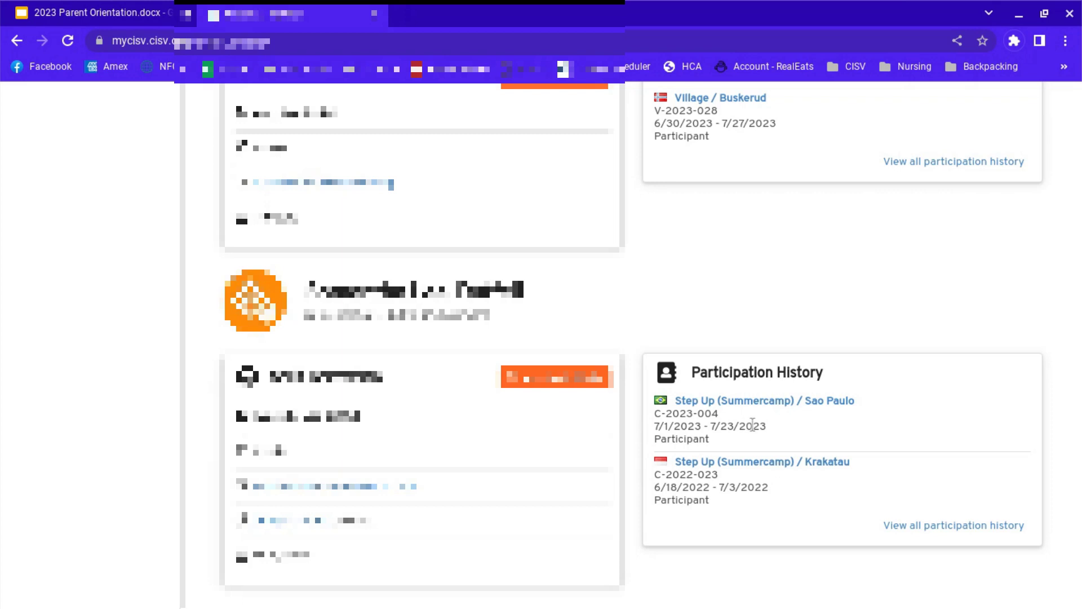
pyautogui.click(743, 403)
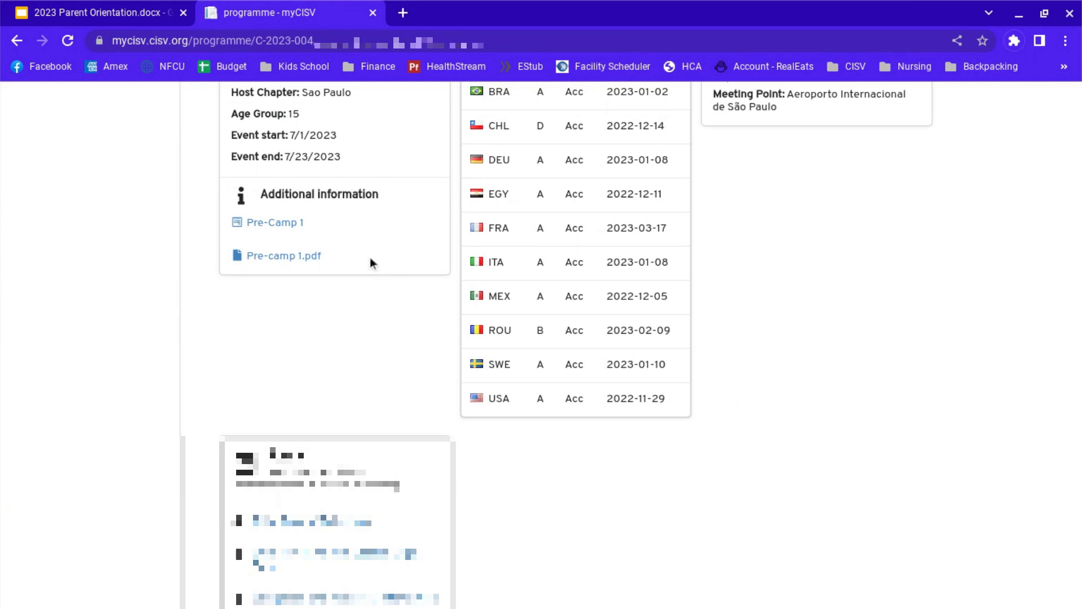
# Step: Open the Child Code of Behaviour form from the programme's overview and read through to its signing instructions
pyautogui.scroll(5, 361, 282)
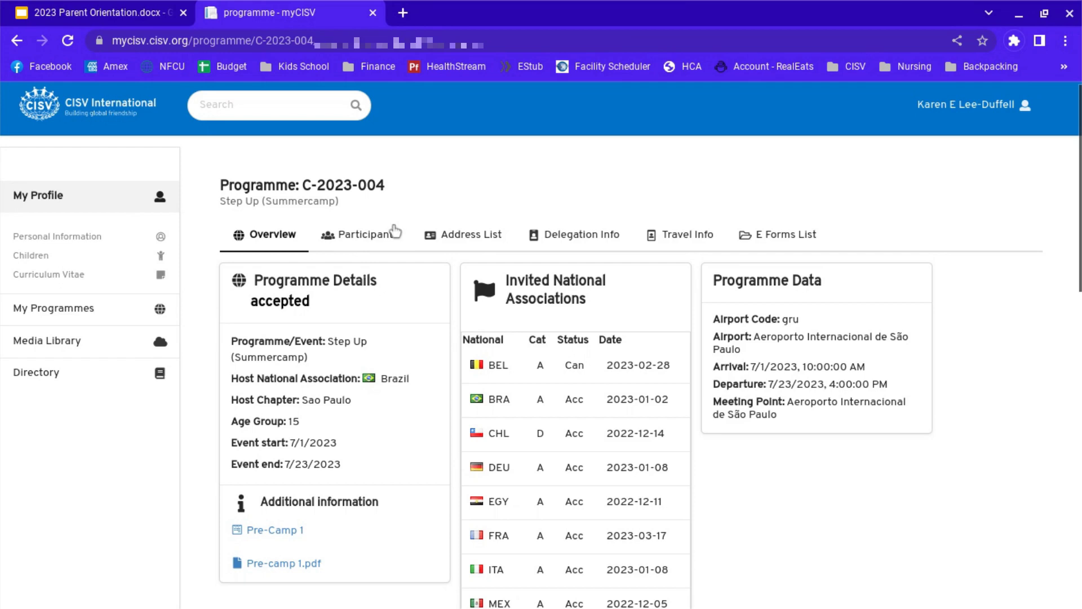
pyautogui.scroll(-1, 398, 323)
pyautogui.scroll(-10, 398, 324)
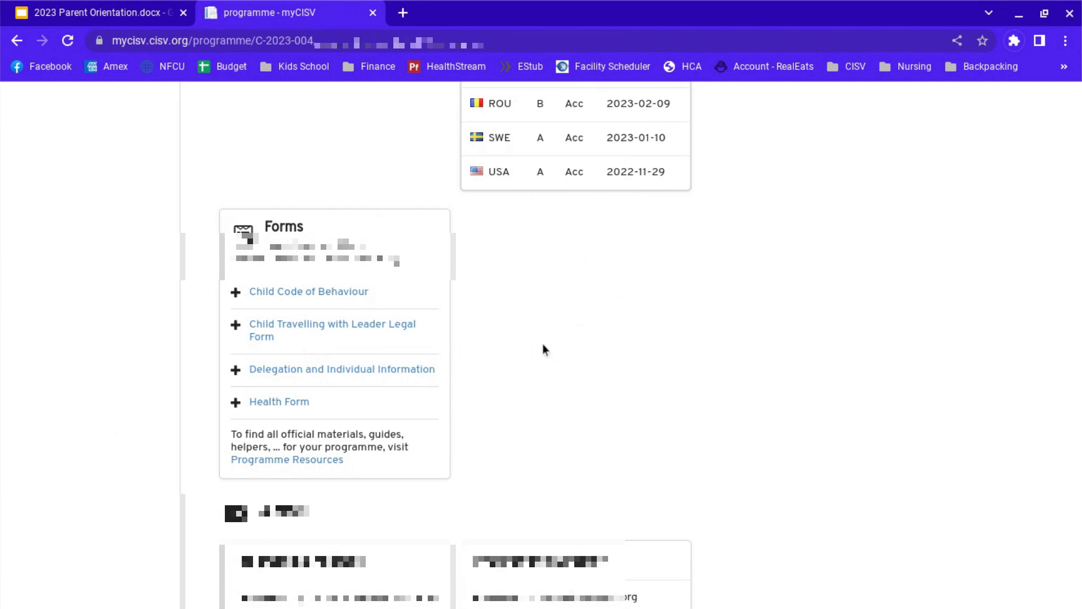
pyautogui.scroll(-2, 499, 312)
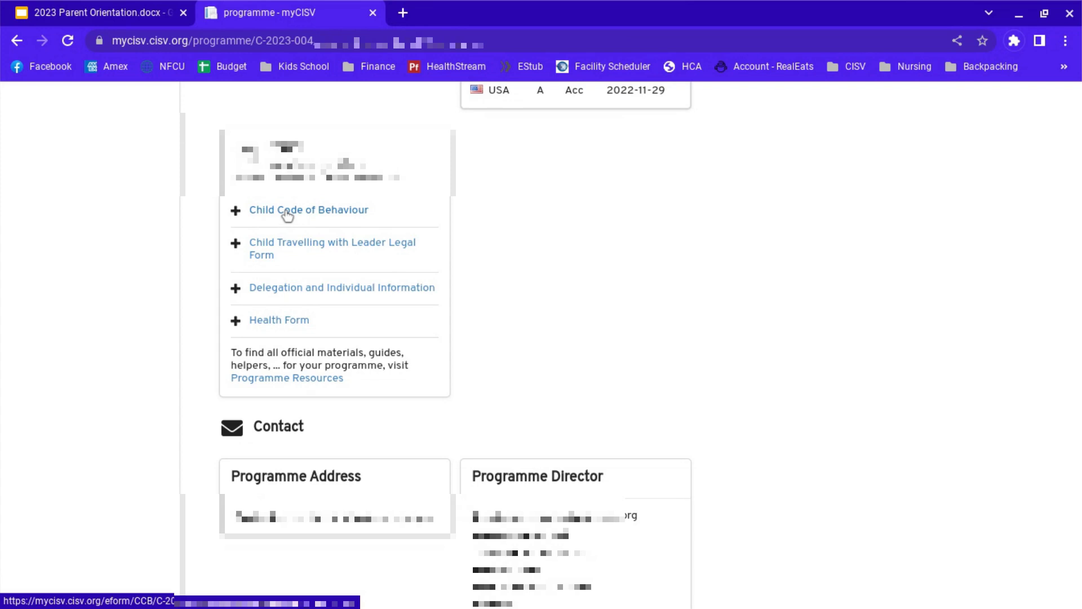
pyautogui.click(284, 210)
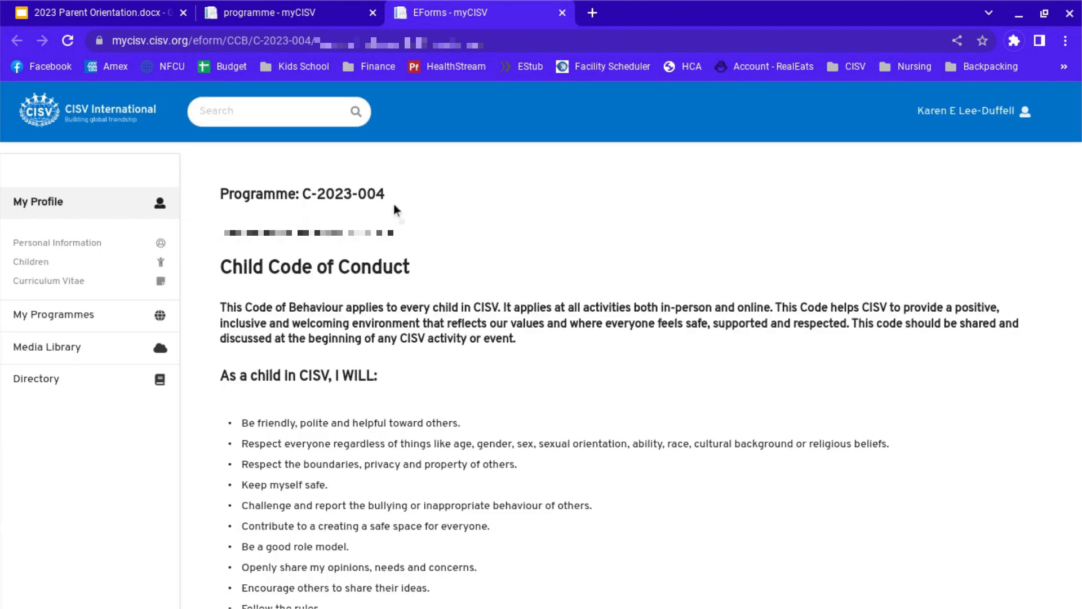
pyautogui.scroll(-7, 394, 206)
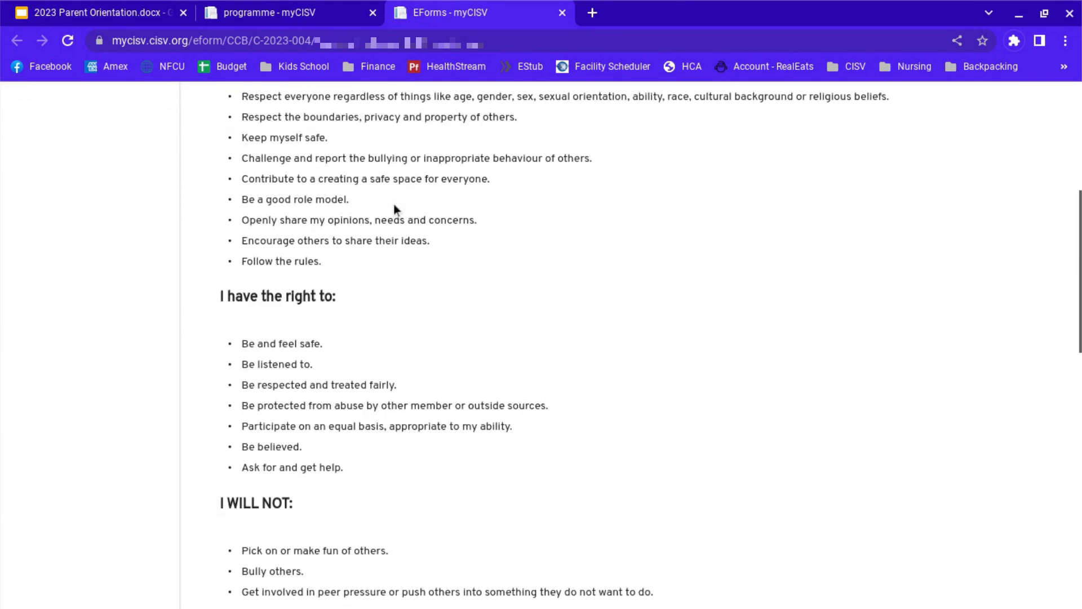
pyautogui.scroll(-9, 394, 207)
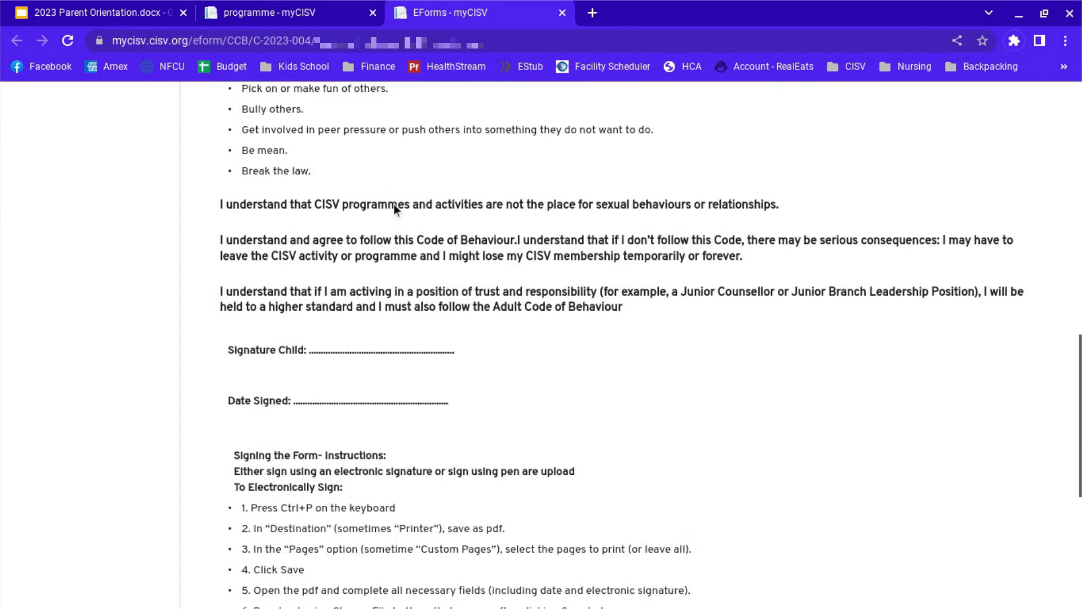
# Step: Save the Child Code of Behaviour form as the PDF EForms - myCISV.pdf in the RM Presentation folder under Downloads
pyautogui.scroll(-3, 394, 207)
pyautogui.scroll(3, 395, 207)
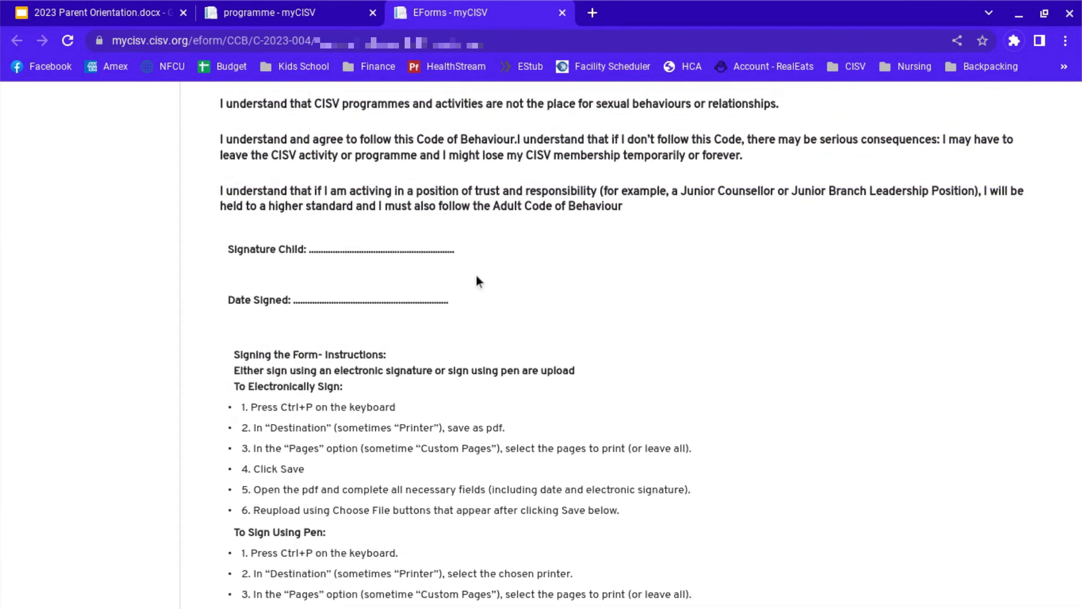
pyautogui.scroll(-2, 476, 280)
pyautogui.scroll(-2, 477, 280)
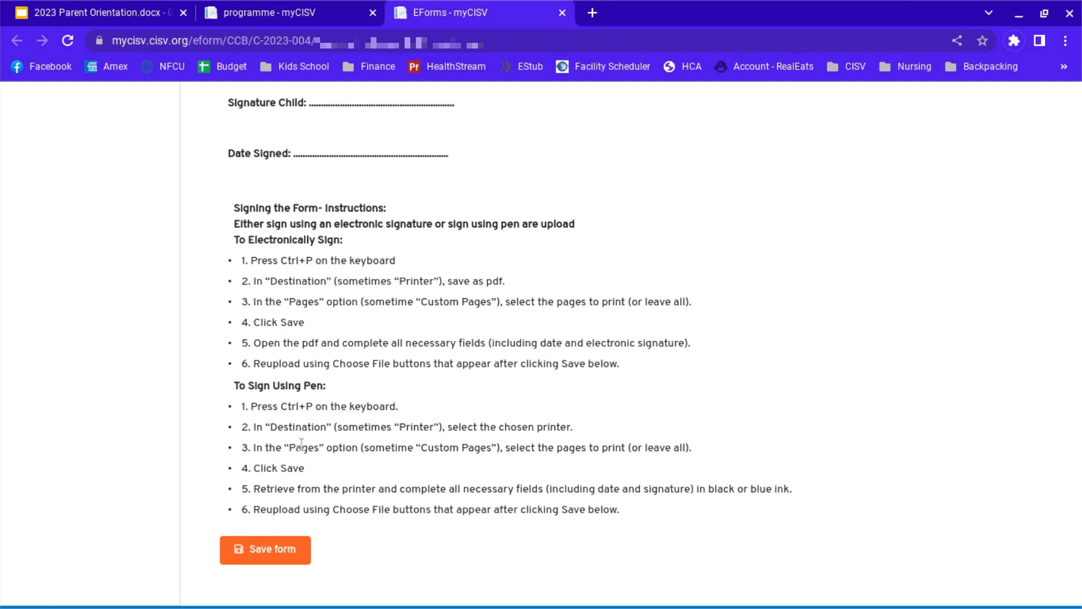
pyautogui.hotkey('ctrl', 'p')
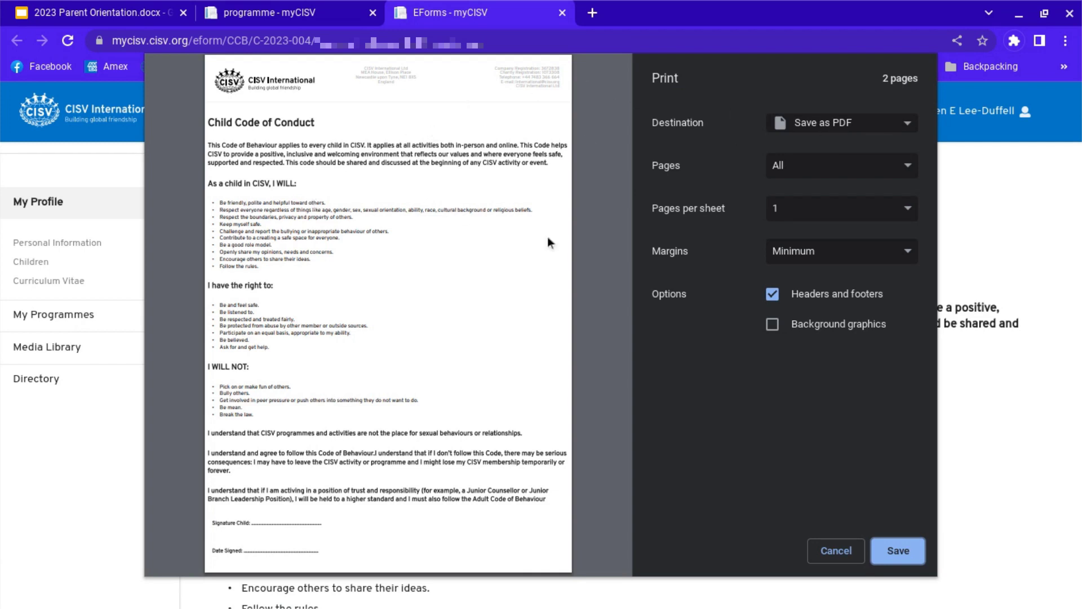
pyautogui.click(892, 554)
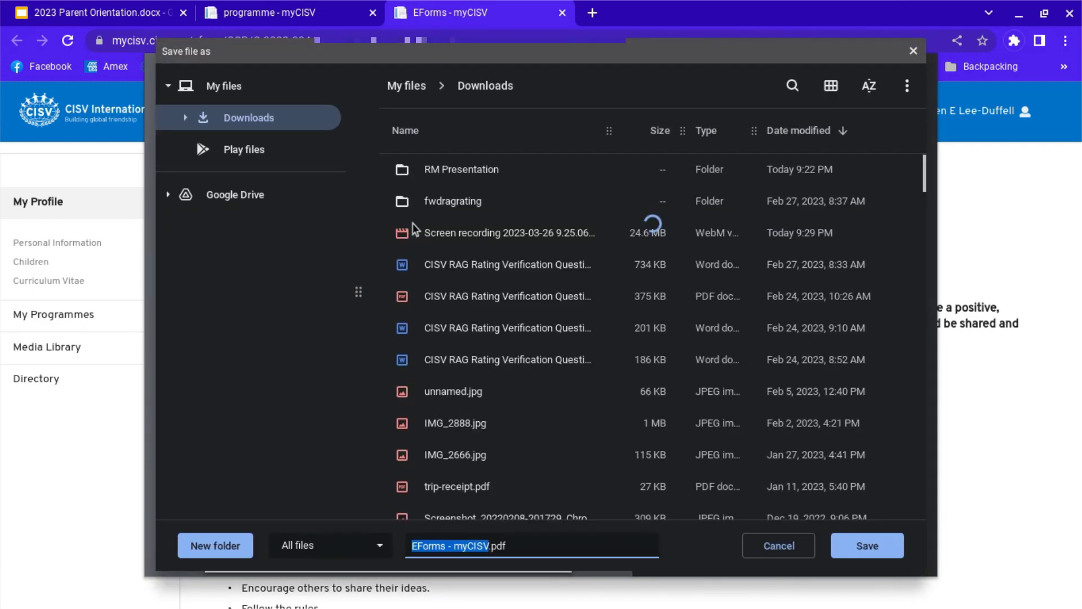
pyautogui.doubleClick(436, 178)
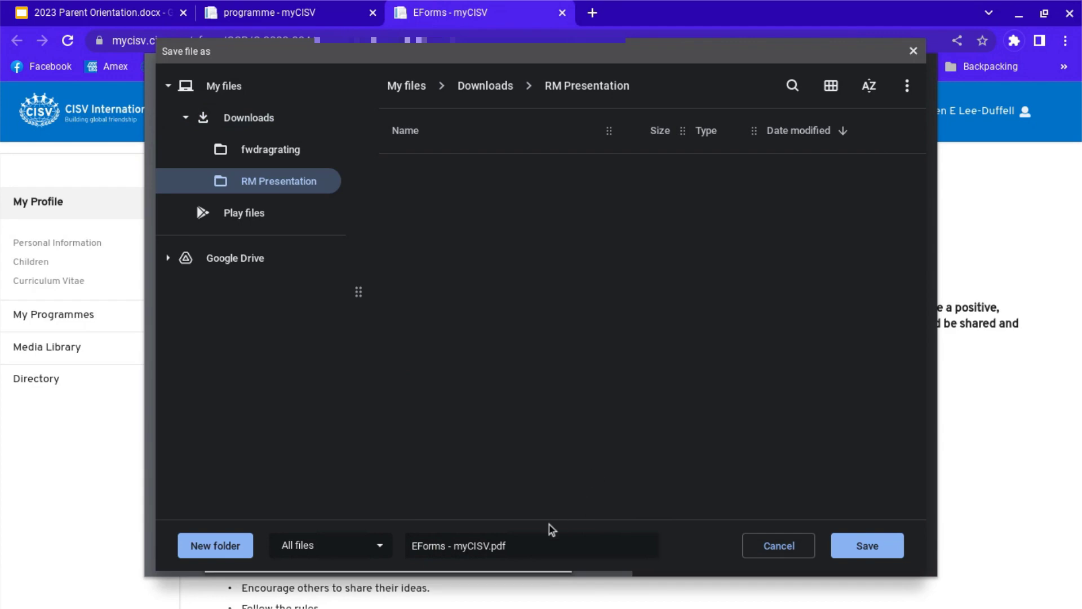
pyautogui.click(869, 545)
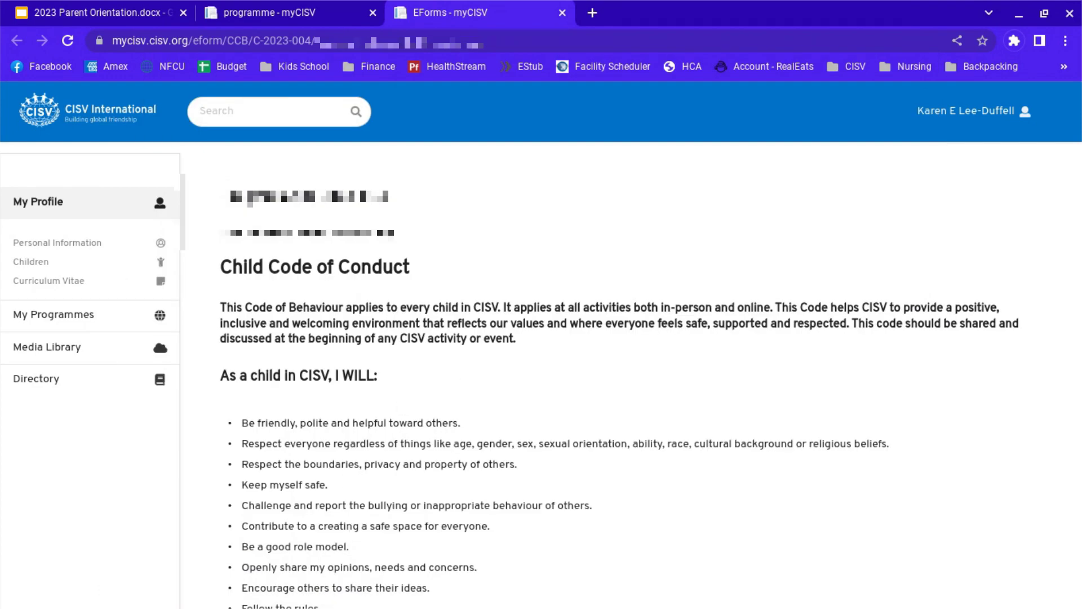
# Step: Switch to the Files app and open EForms - myCISV.pdf from the RM Presentation folder in Downloads
pyautogui.moveTo(566, 605)
pyautogui.click(608, 590)
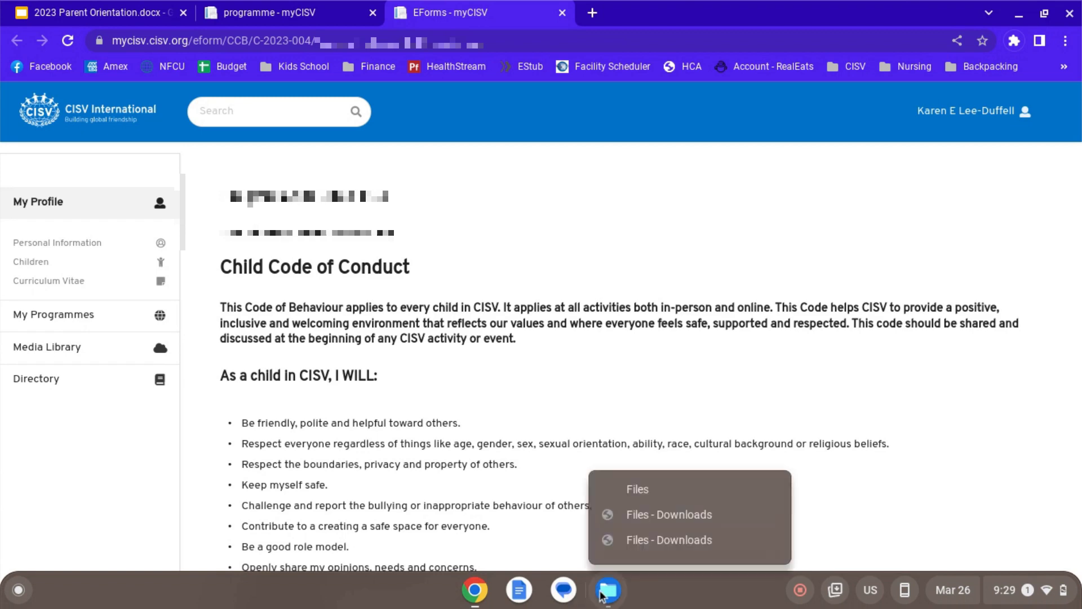
pyautogui.click(643, 545)
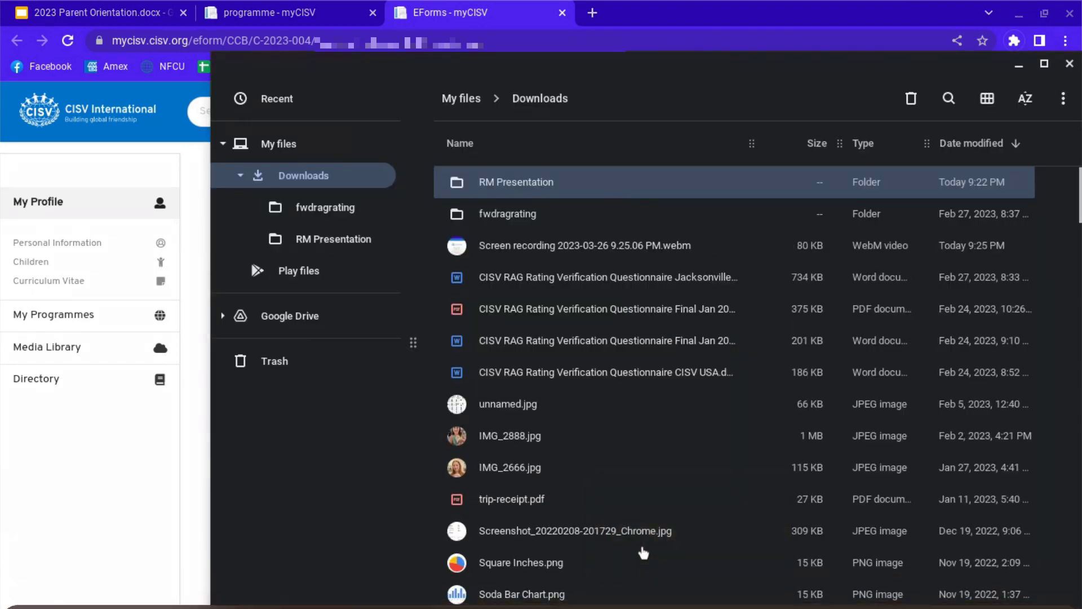
pyautogui.doubleClick(552, 184)
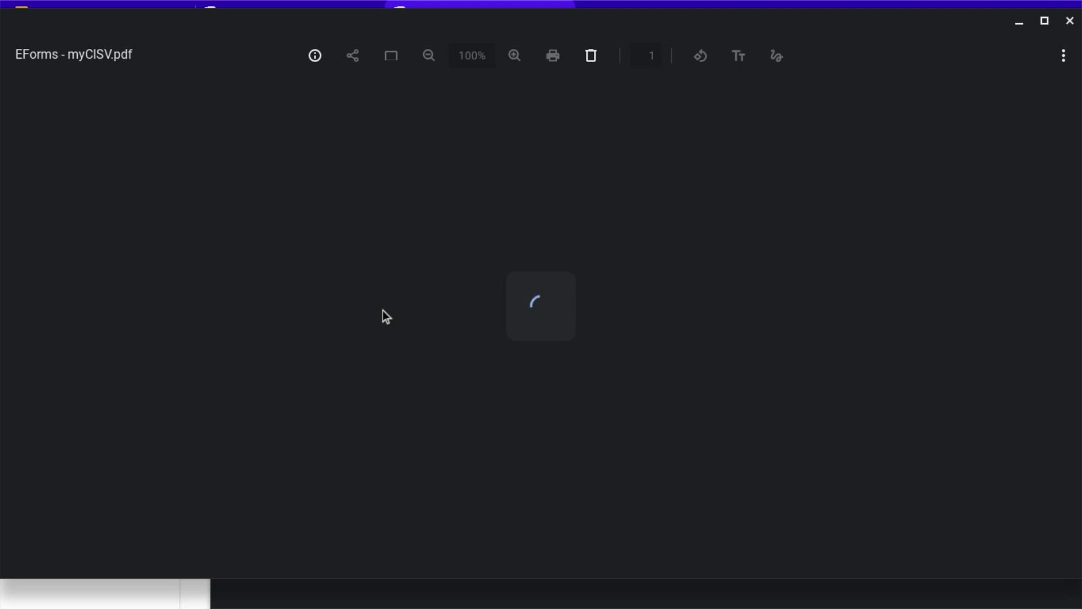
# Step: Draw a handwritten signature in black on the Signature Child line of the PDF
pyautogui.scroll(-9, 383, 310)
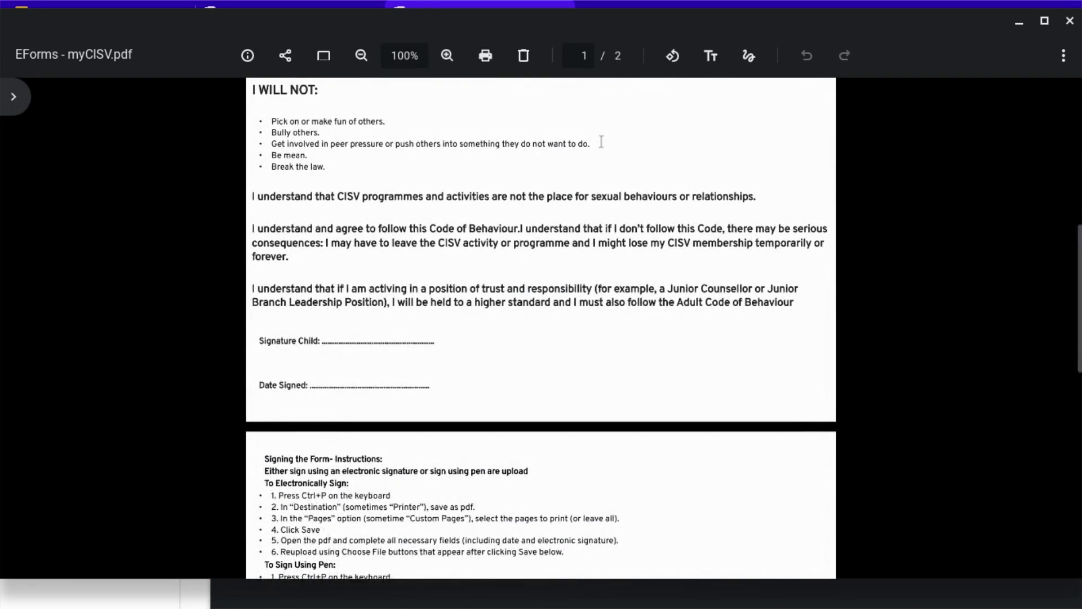
pyautogui.click(748, 58)
pyautogui.scroll(3, 417, 305)
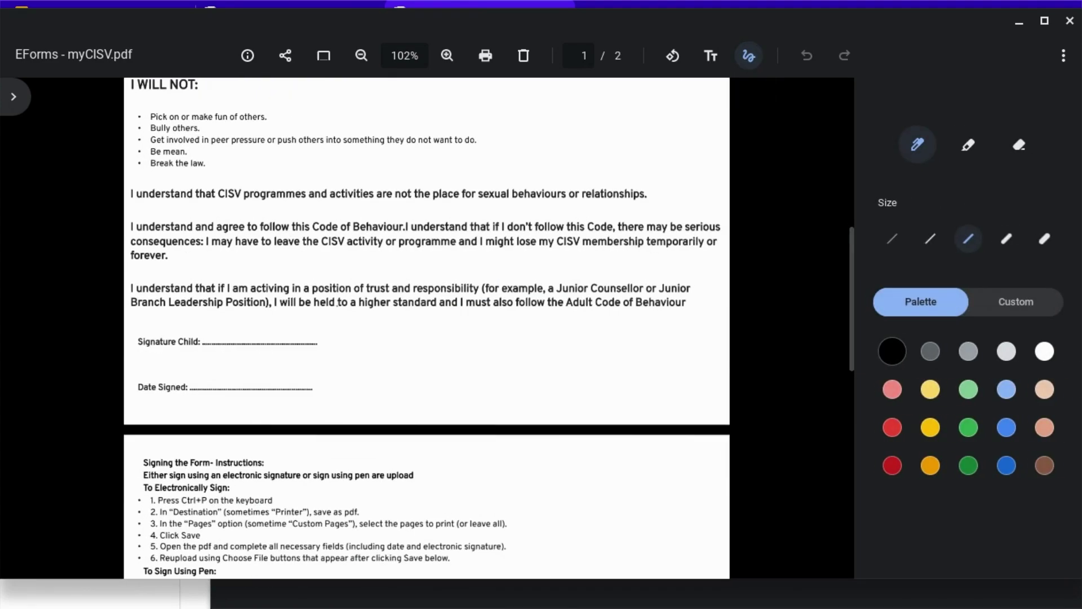
pyautogui.scroll(1, 417, 305)
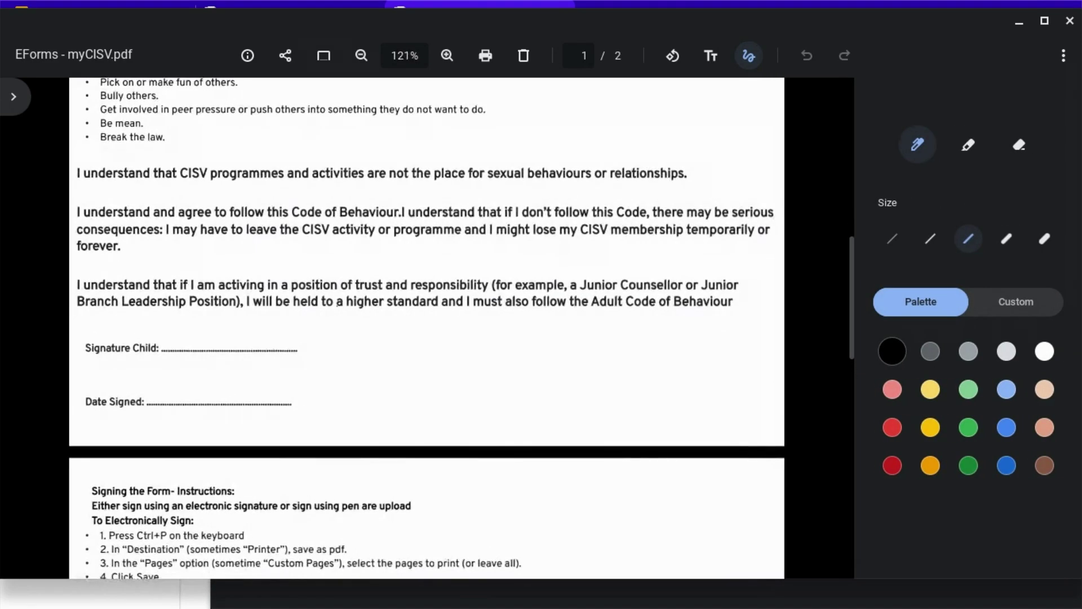
pyautogui.click(447, 56)
pyautogui.click(447, 55)
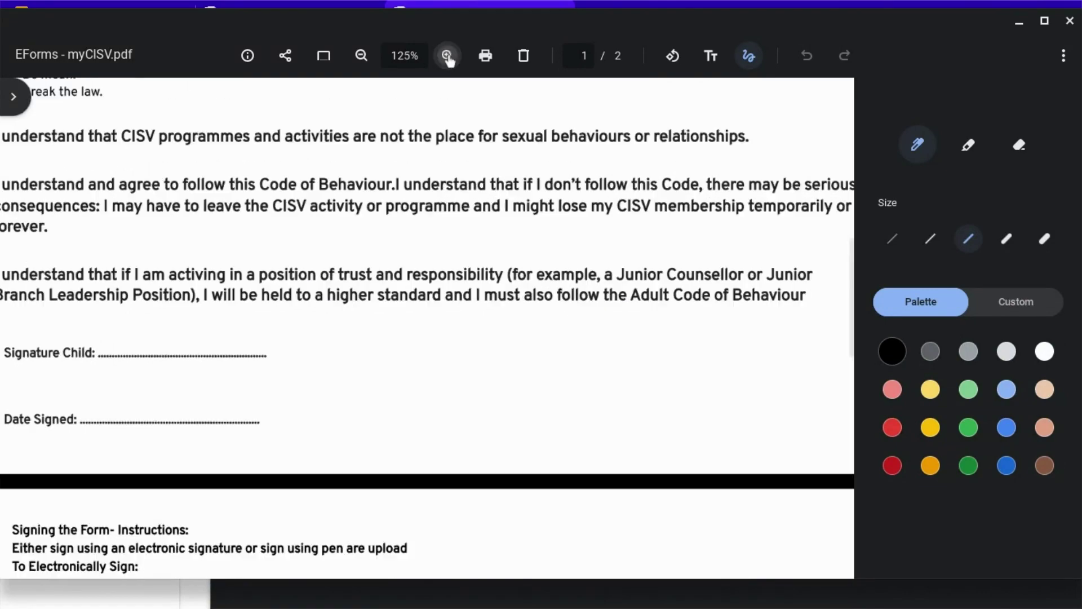
pyautogui.click(447, 55)
pyautogui.click(447, 56)
pyautogui.hscroll(1, 152, 313)
pyautogui.hscroll(-5, 154, 315)
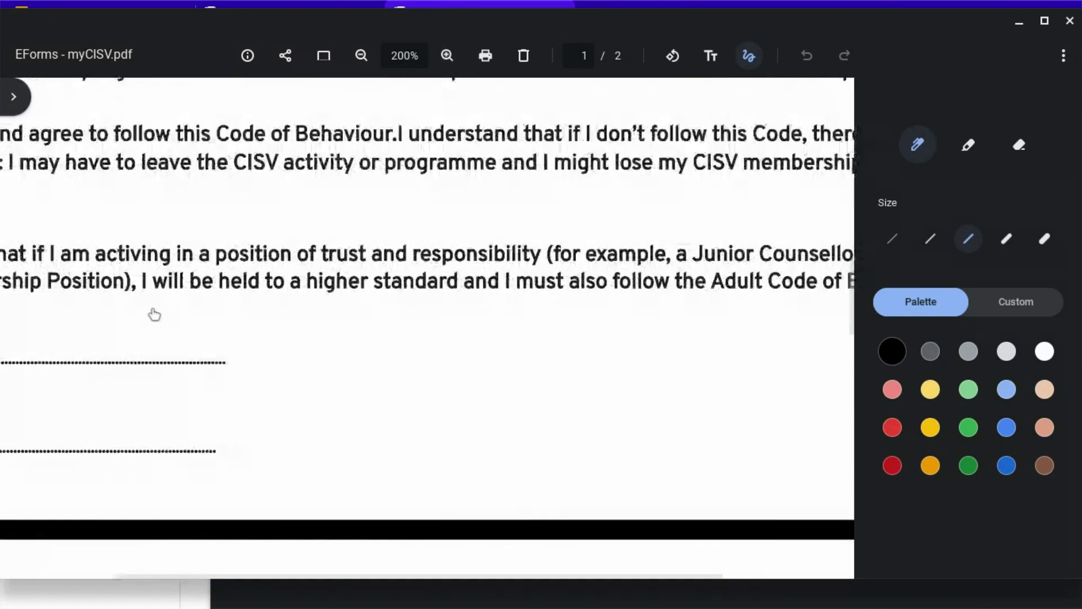
pyautogui.moveTo(207, 309); pyautogui.dragTo(181, 358)
pyautogui.moveTo(233, 324)
pyautogui.mouseDown()
pyautogui.moveTo(282, 356)
pyautogui.moveTo(387, 356)
pyautogui.mouseUp()
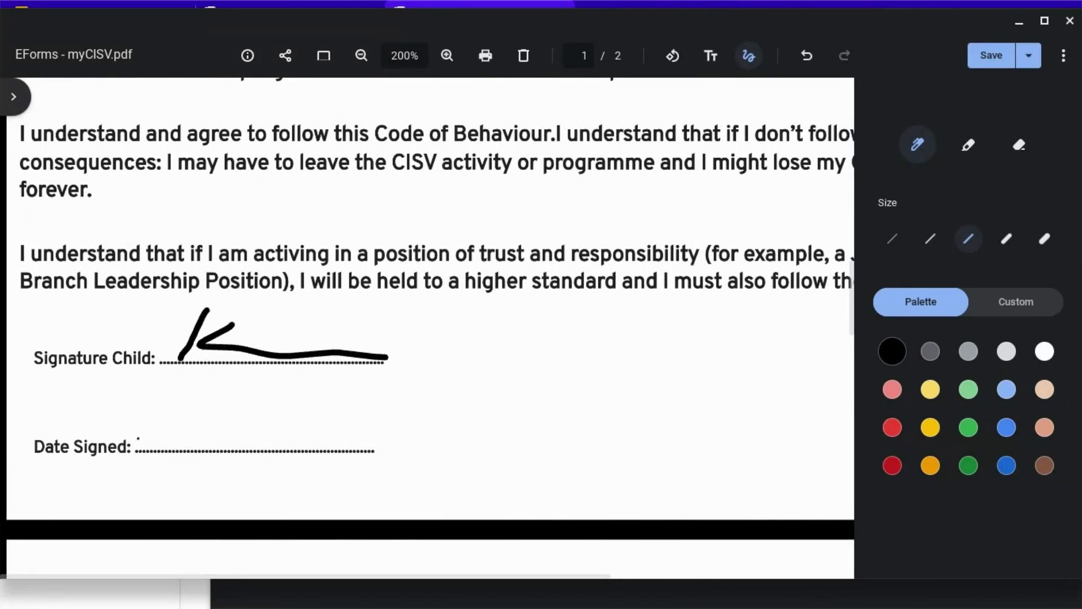
# Step: Add the text 3/26/2023 on the Date Signed line, save the PDF, and close it along with the Files window
pyautogui.click(711, 57)
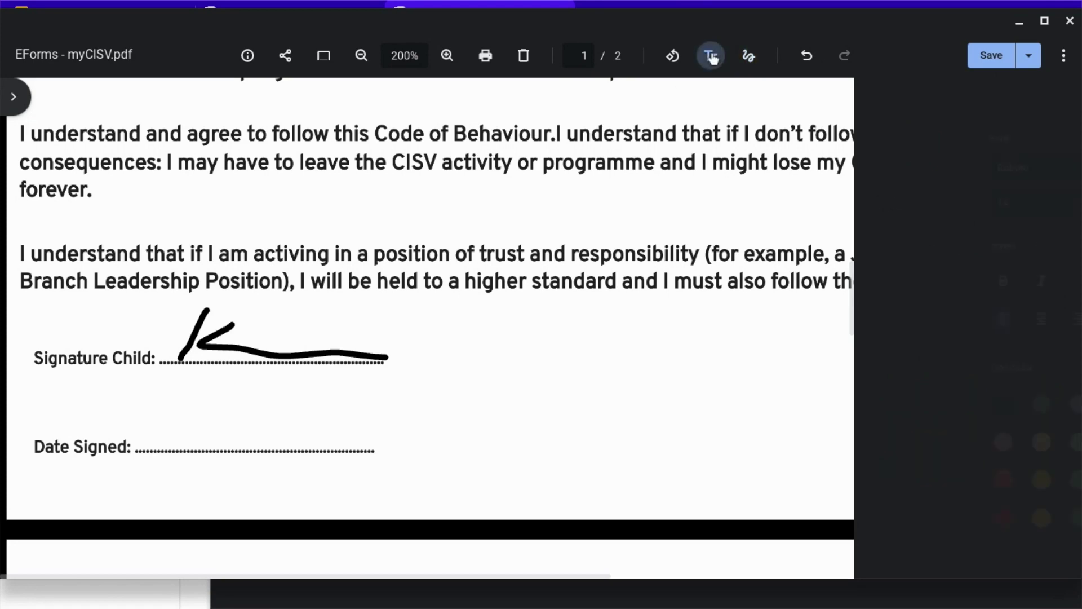
pyautogui.click(151, 438)
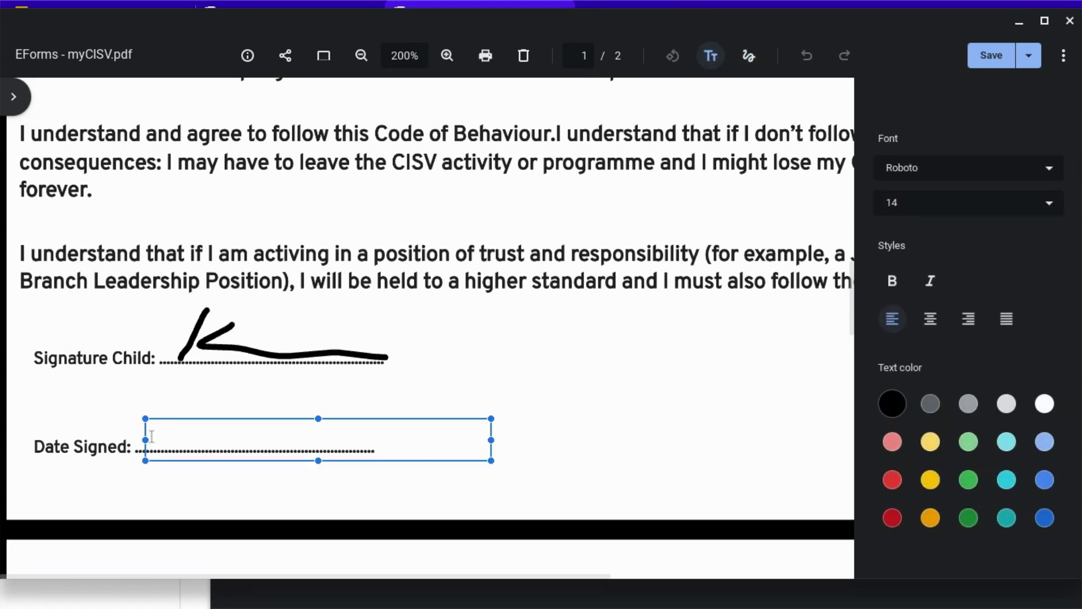
pyautogui.write('3/26/2023')
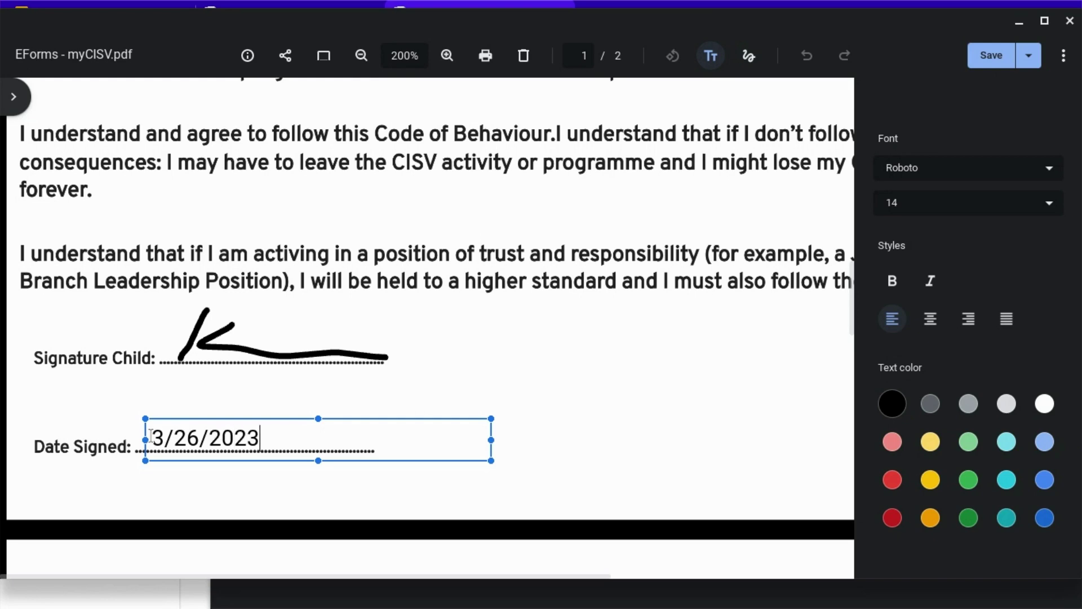
pyautogui.click(991, 55)
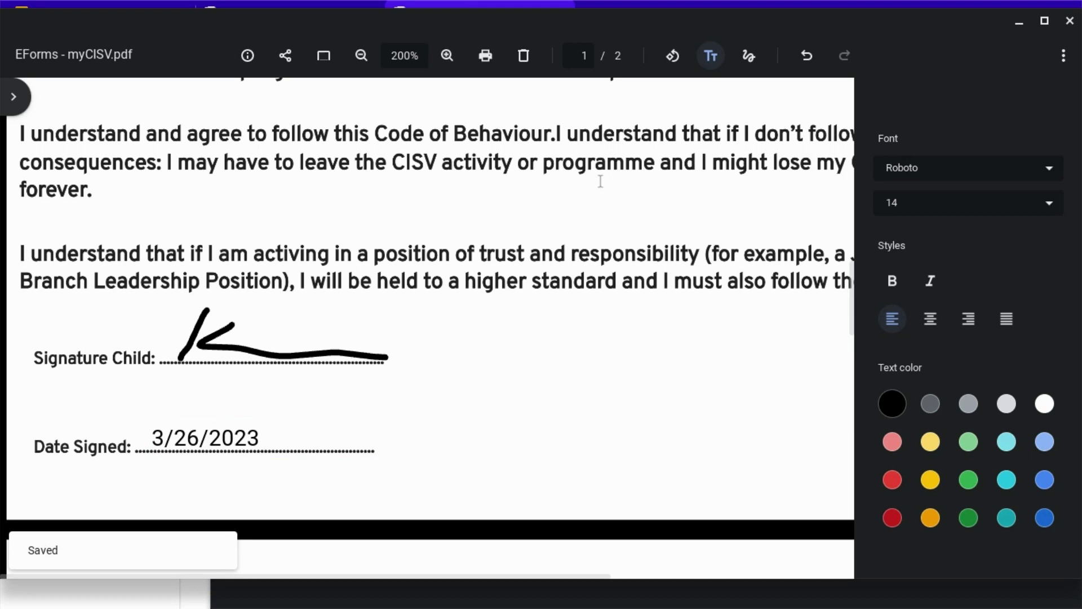
pyautogui.moveTo(381, 603)
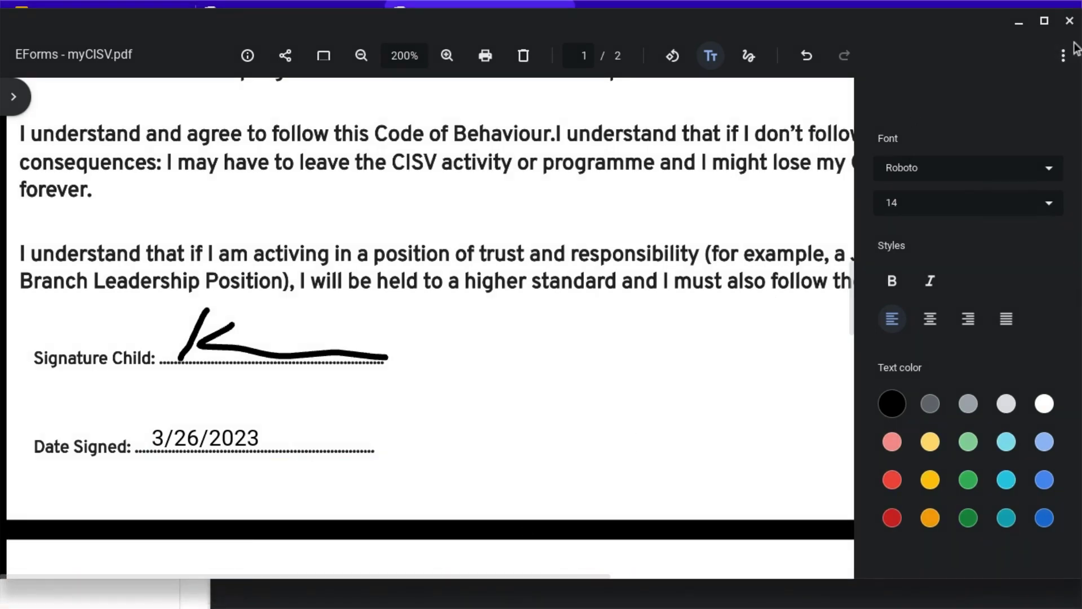
pyautogui.click(1069, 22)
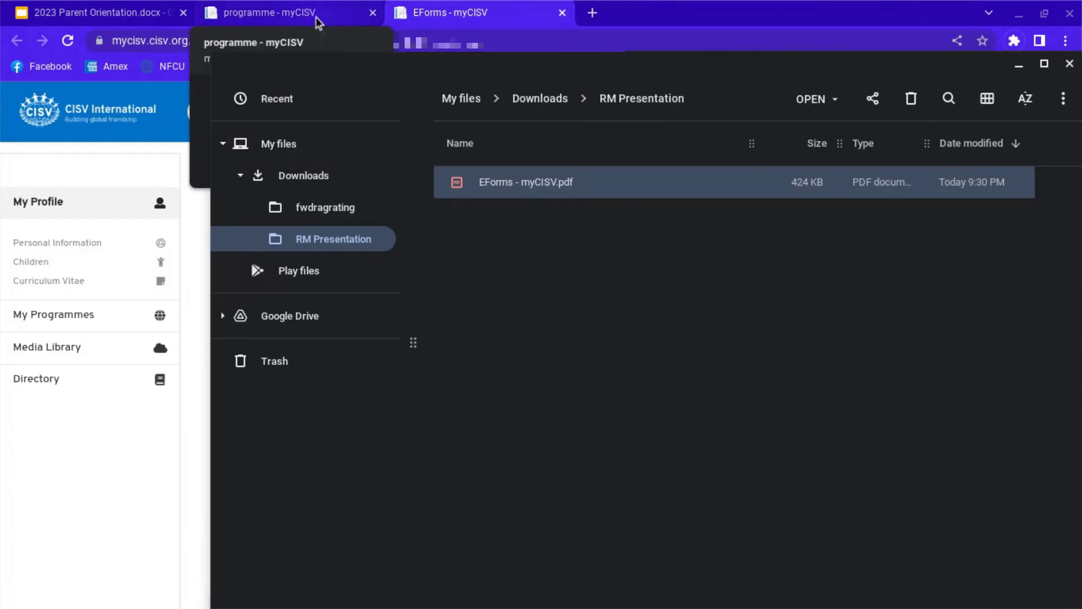
pyautogui.click(1069, 64)
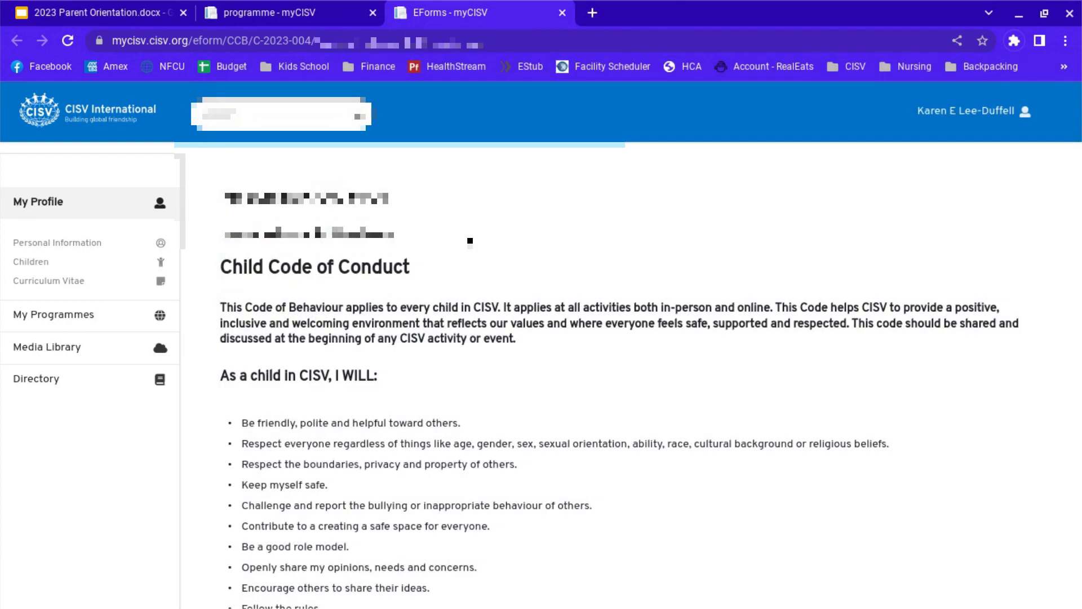
# Step: Save the Child Code of Behaviour form on myCISV beneath its signing instructions
pyautogui.scroll(-5, 447, 197)
pyautogui.scroll(-13, 446, 197)
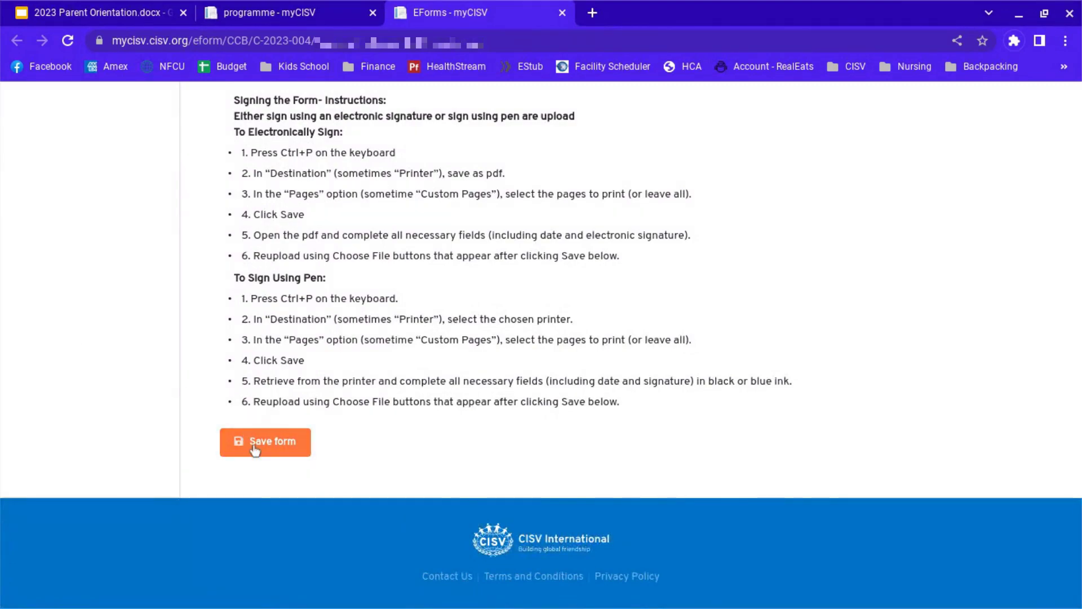
pyautogui.scroll(6, 353, 249)
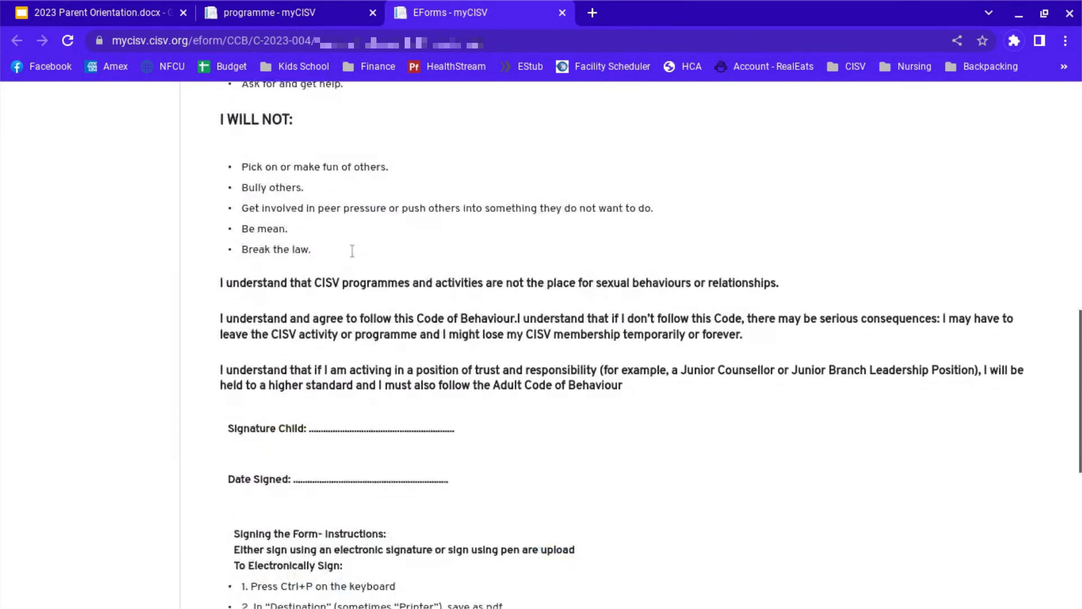
pyautogui.scroll(-5, 353, 249)
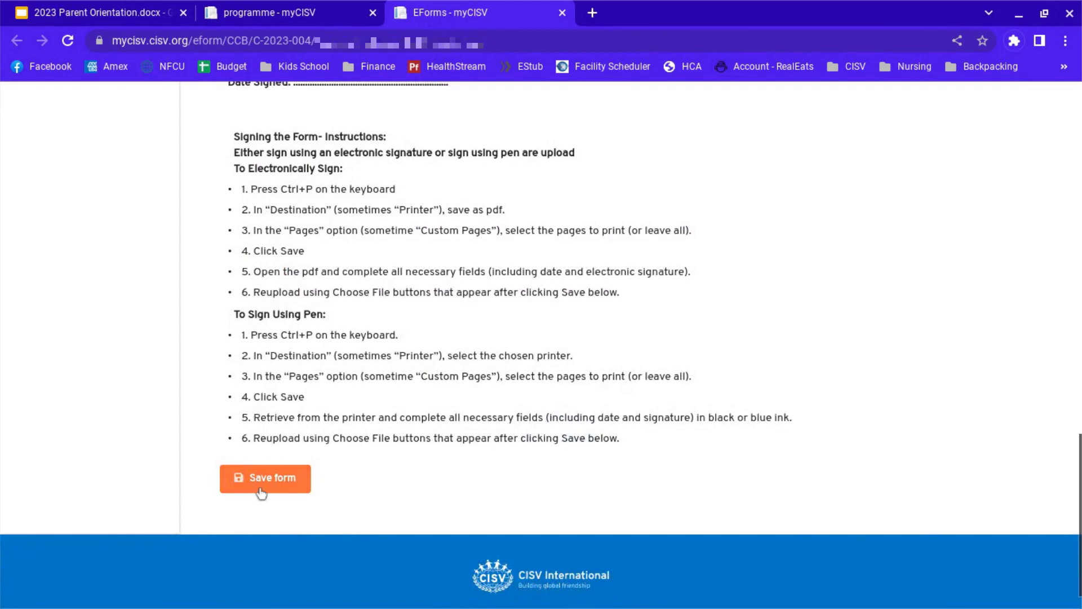
pyautogui.click(261, 485)
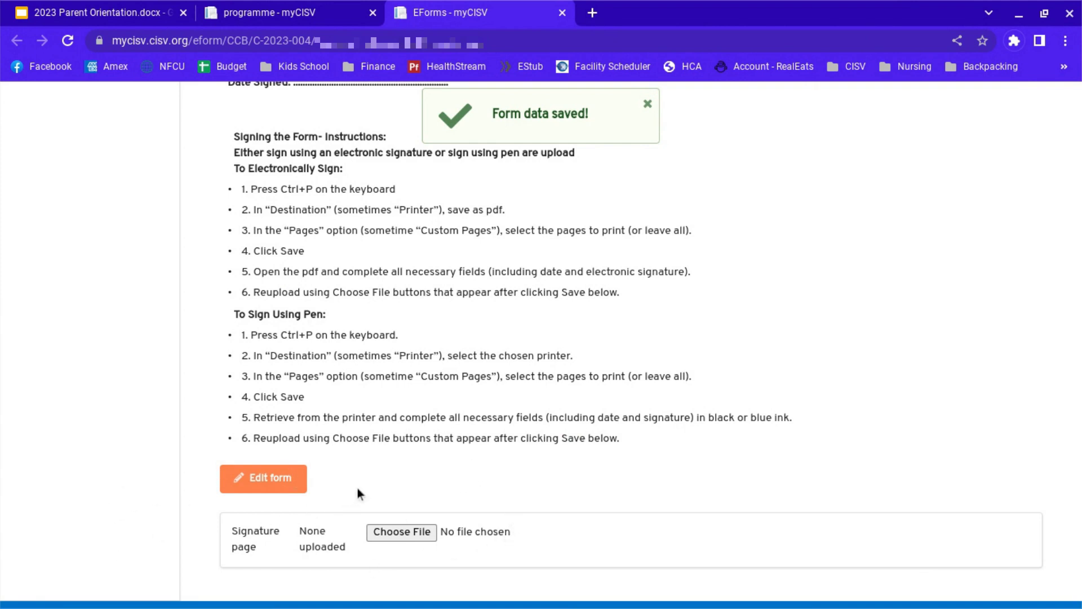
# Step: Upload EForms - myCISV.pdf from the RM Presentation folder as the form's signature page
pyautogui.scroll(-2, 358, 488)
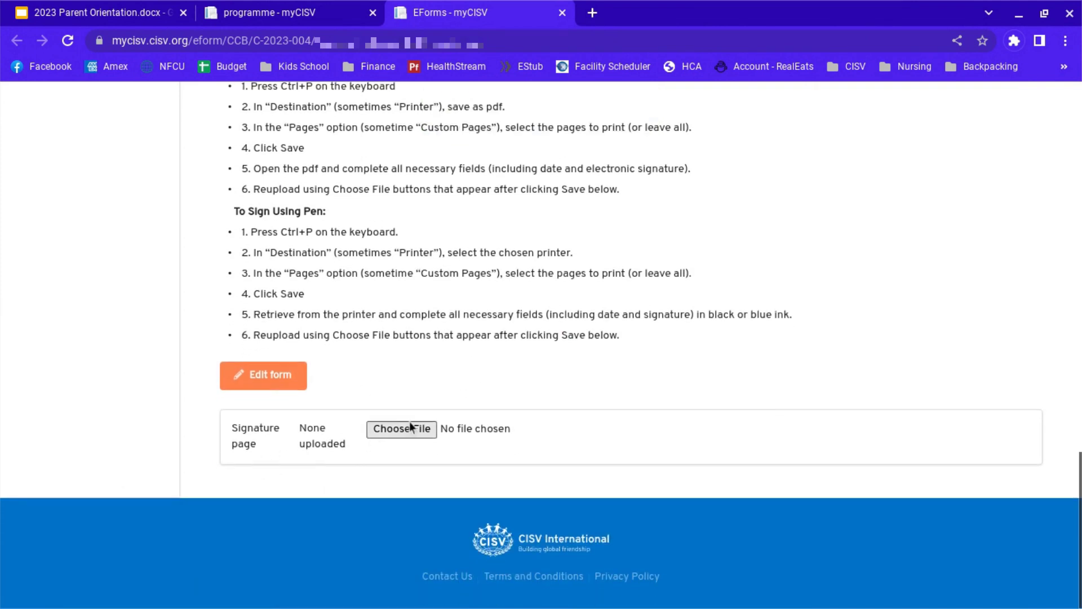
pyautogui.click(408, 427)
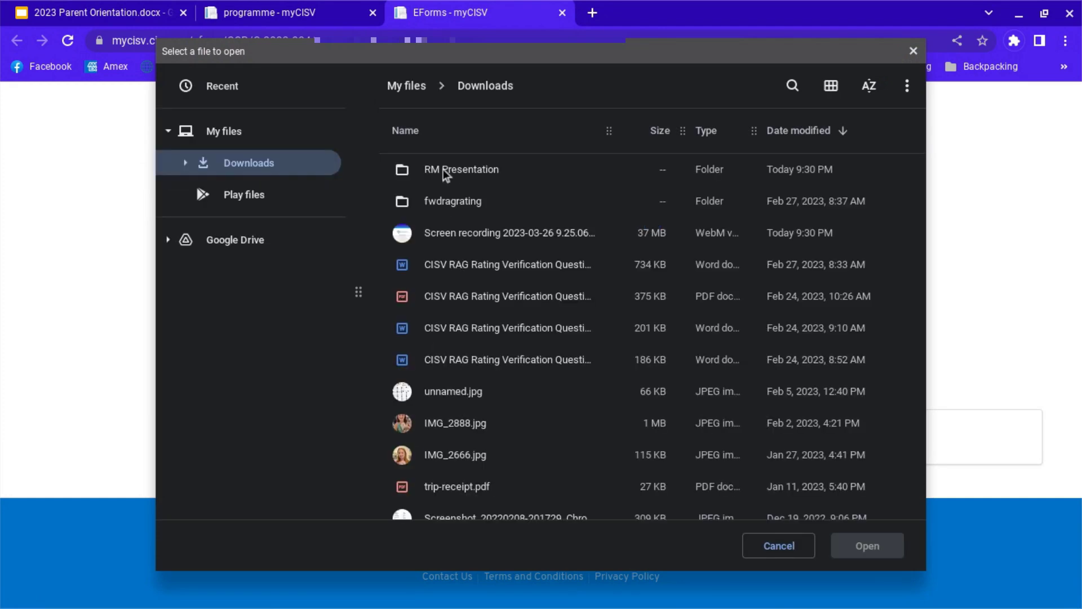
pyautogui.doubleClick(443, 169)
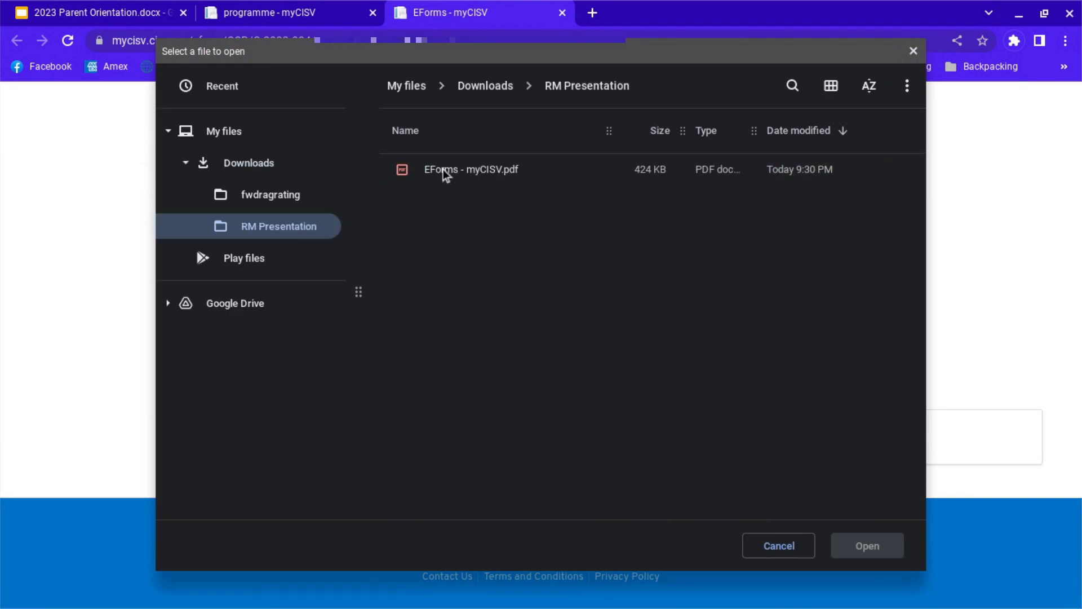
pyautogui.click(502, 171)
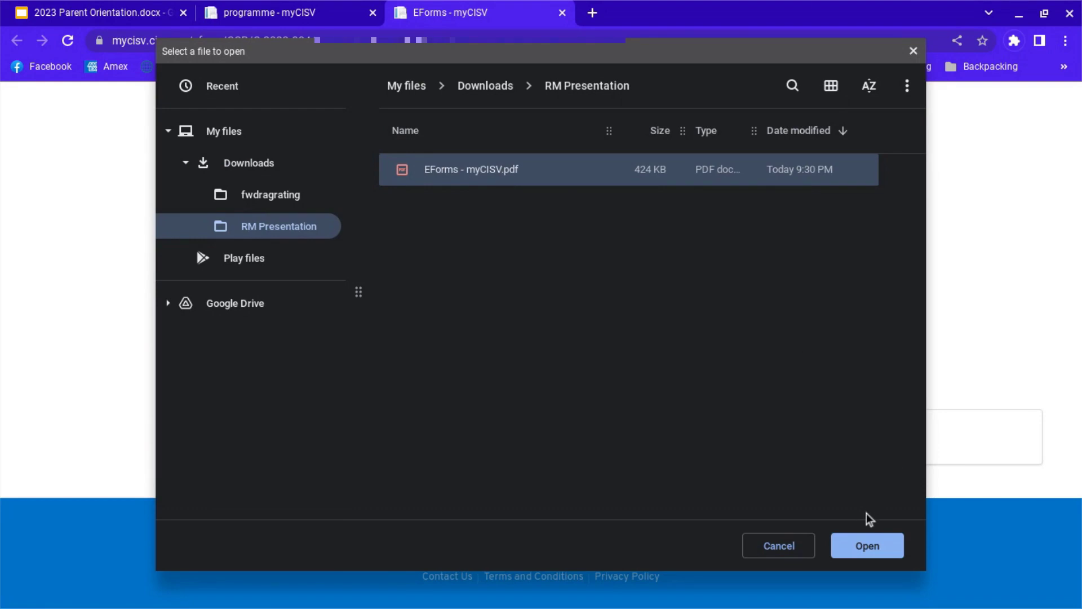
pyautogui.click(867, 544)
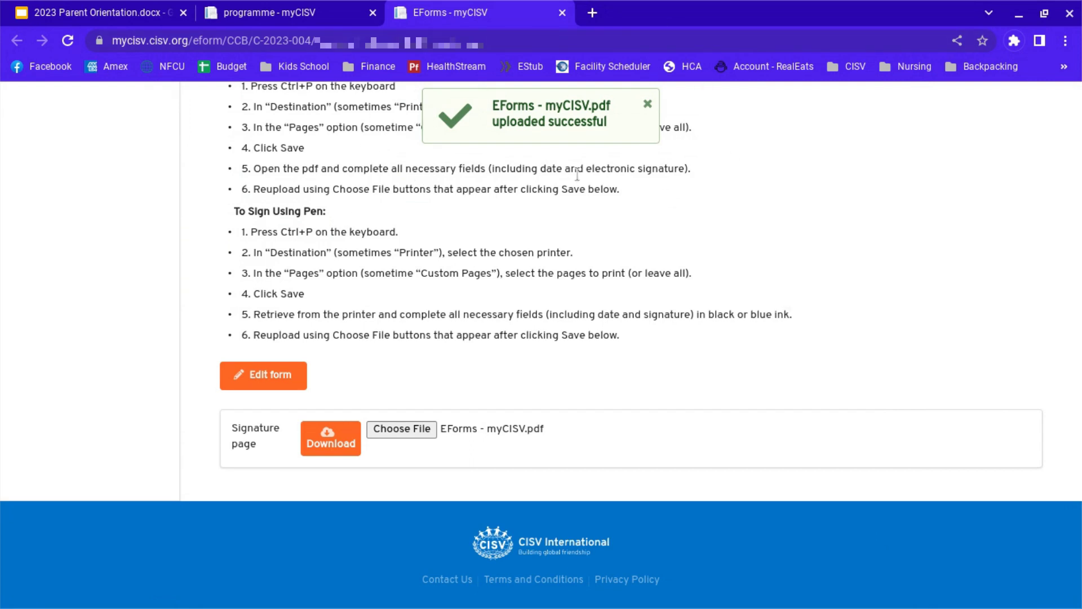
# Step: Close the Child Code of Behaviour form and reload the programme page to refresh its forms list
pyautogui.scroll(6, 499, 321)
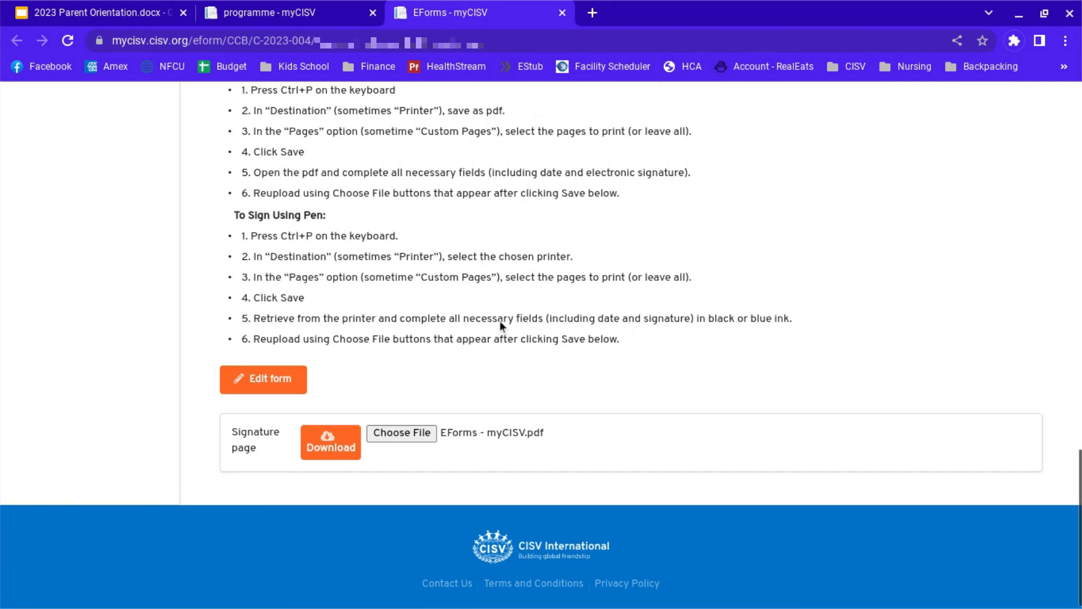
pyautogui.scroll(3, 499, 320)
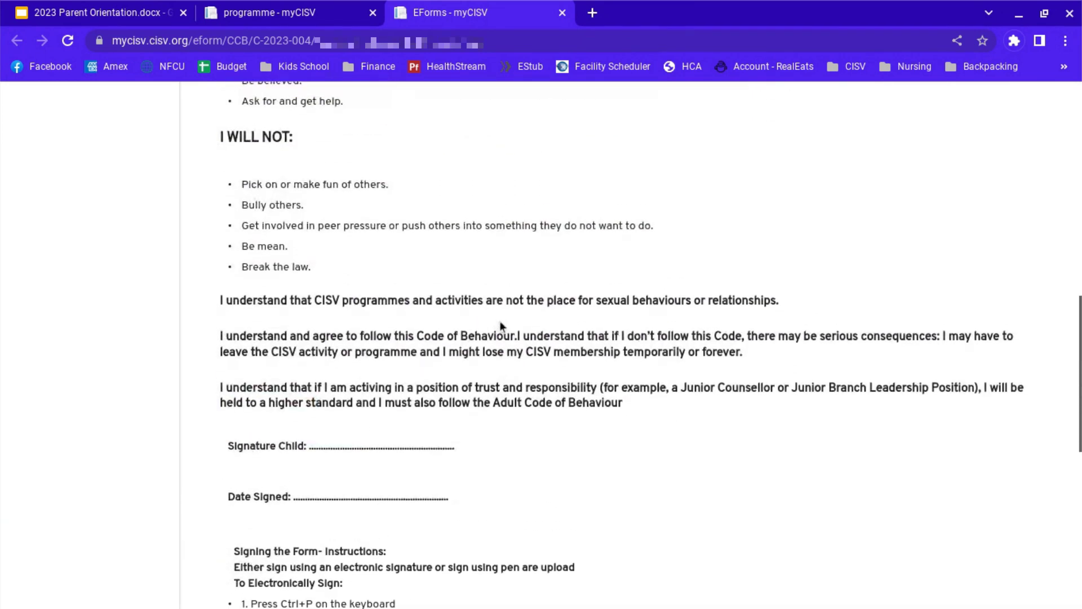
pyautogui.click(562, 12)
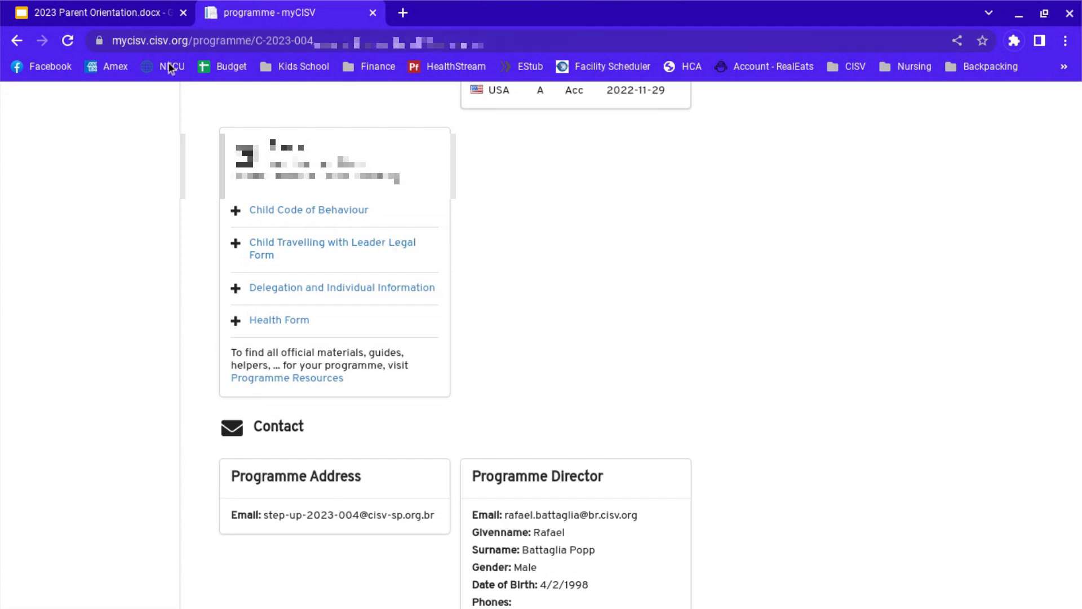
pyautogui.click(69, 44)
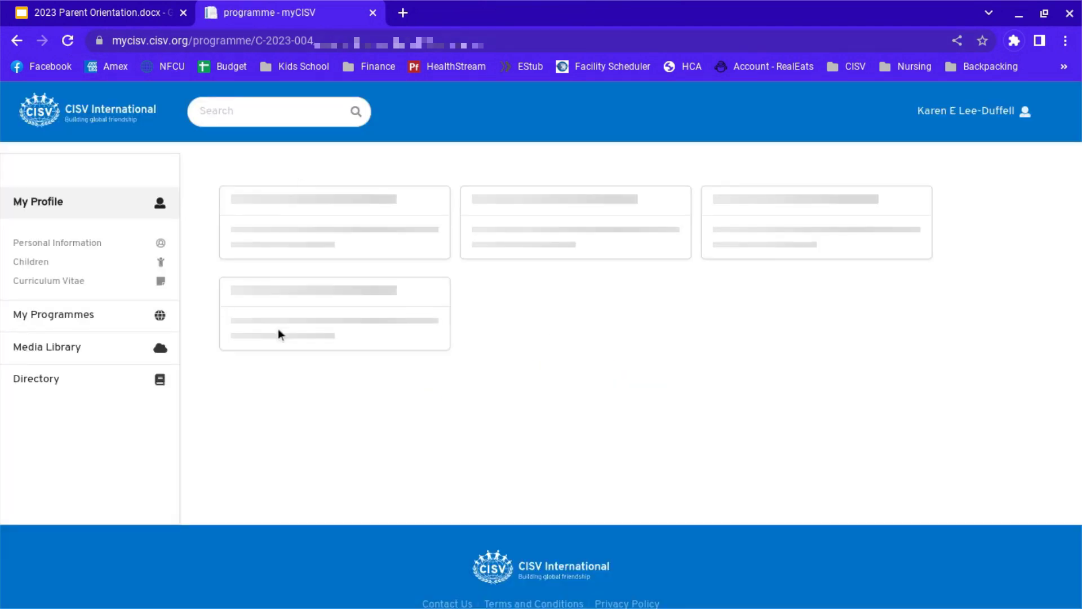
# Step: Open the Health Form from the programme's forms list and examine its signing instructions and Appendix A doctor's note
pyautogui.scroll(-9, 279, 330)
pyautogui.scroll(-1, 283, 337)
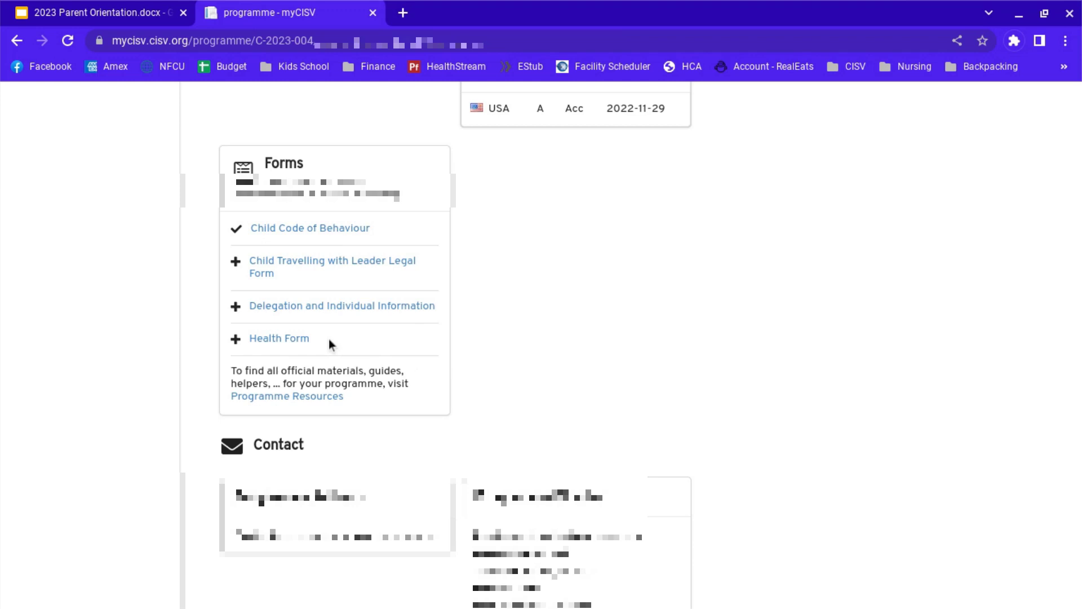
pyautogui.click(293, 339)
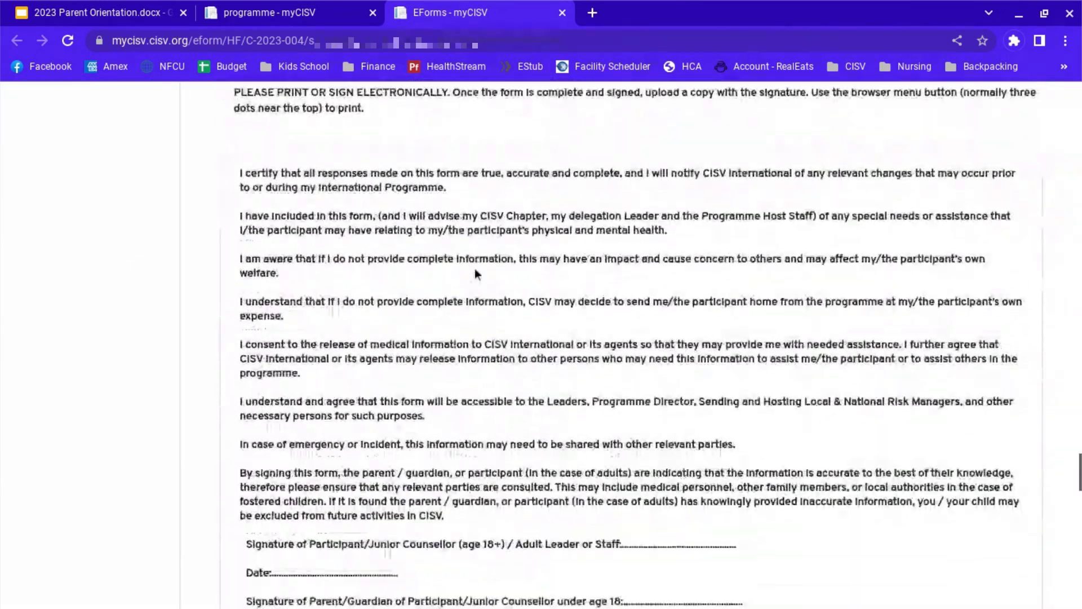
pyautogui.scroll(-10, 475, 273)
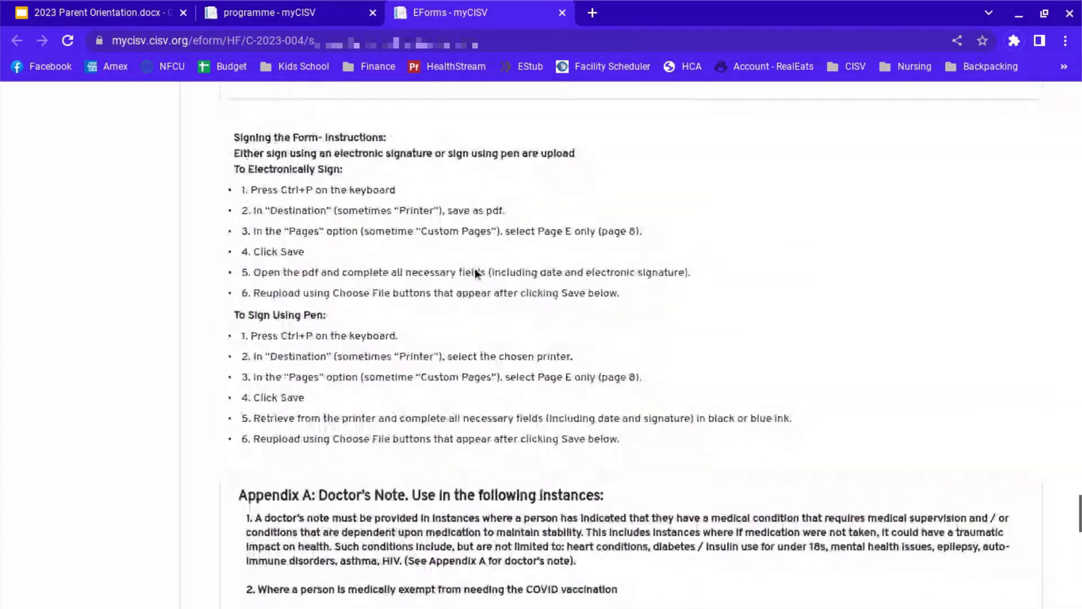
pyautogui.scroll(-6, 475, 273)
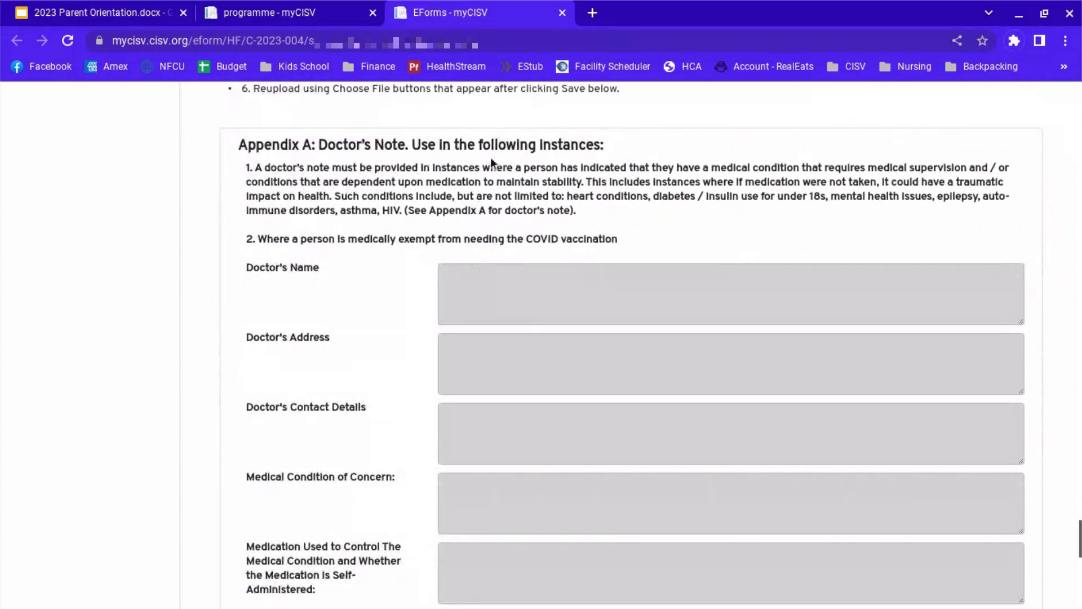
pyautogui.scroll(-5, 526, 485)
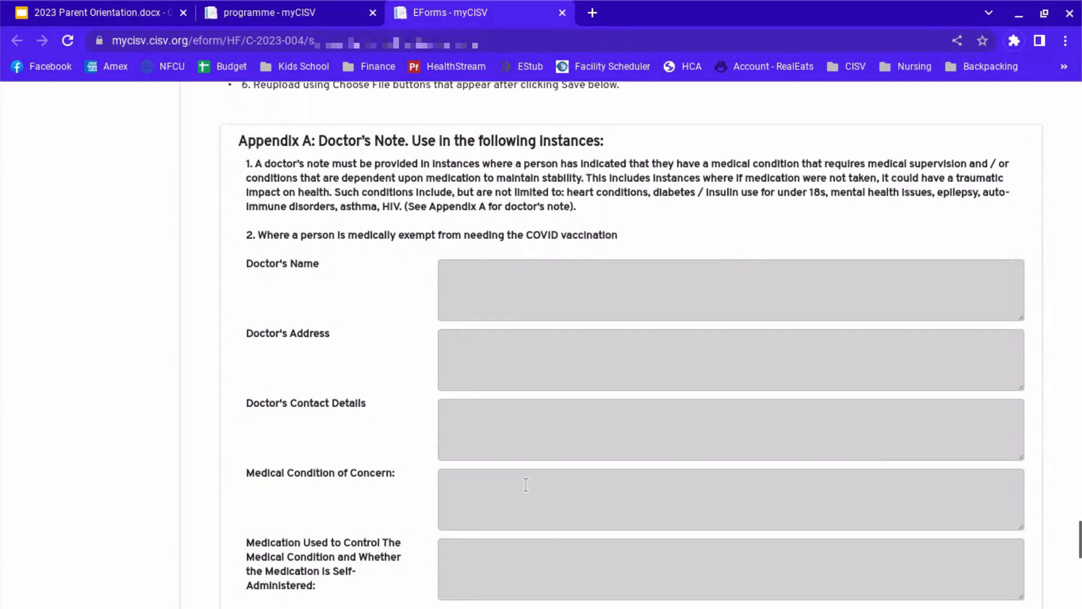
pyautogui.scroll(-2, 526, 485)
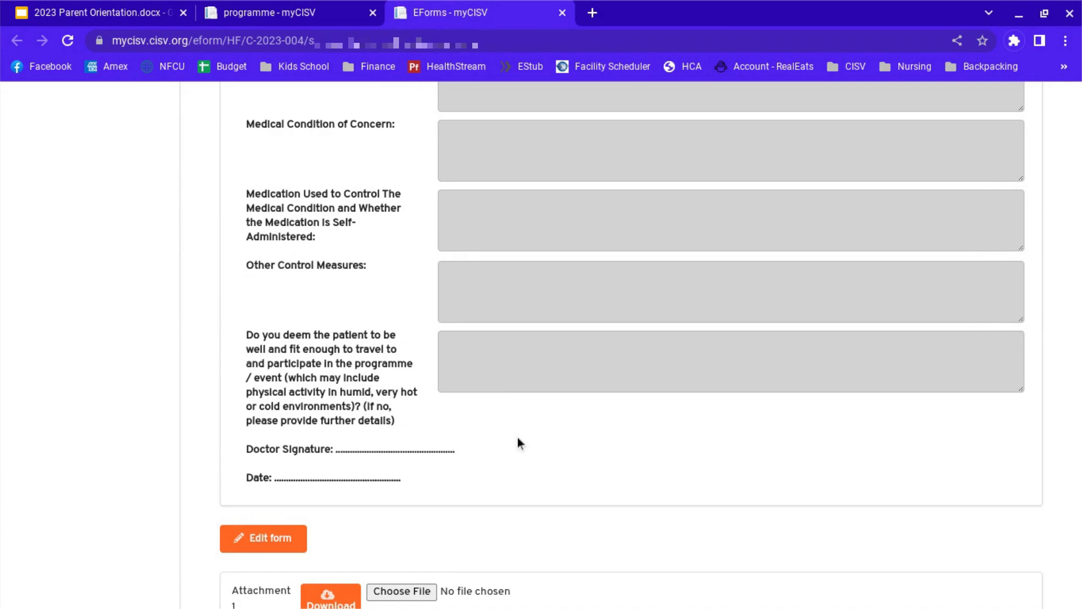
# Step: Review the Health Form's Part D additional information and Part E certification sections, and close the form
pyautogui.scroll(10, 517, 437)
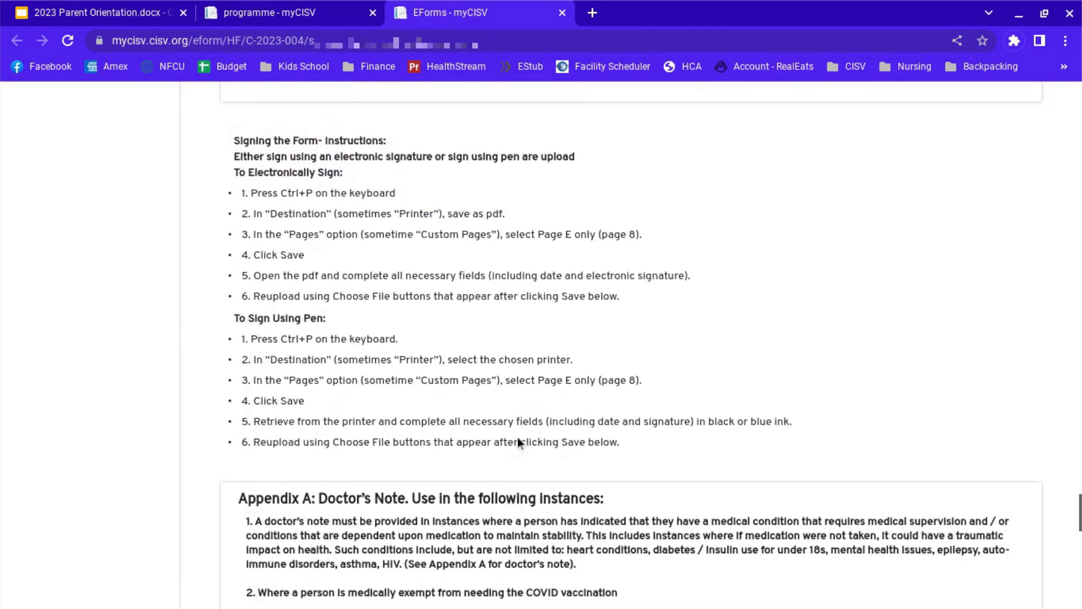
pyautogui.scroll(8, 517, 437)
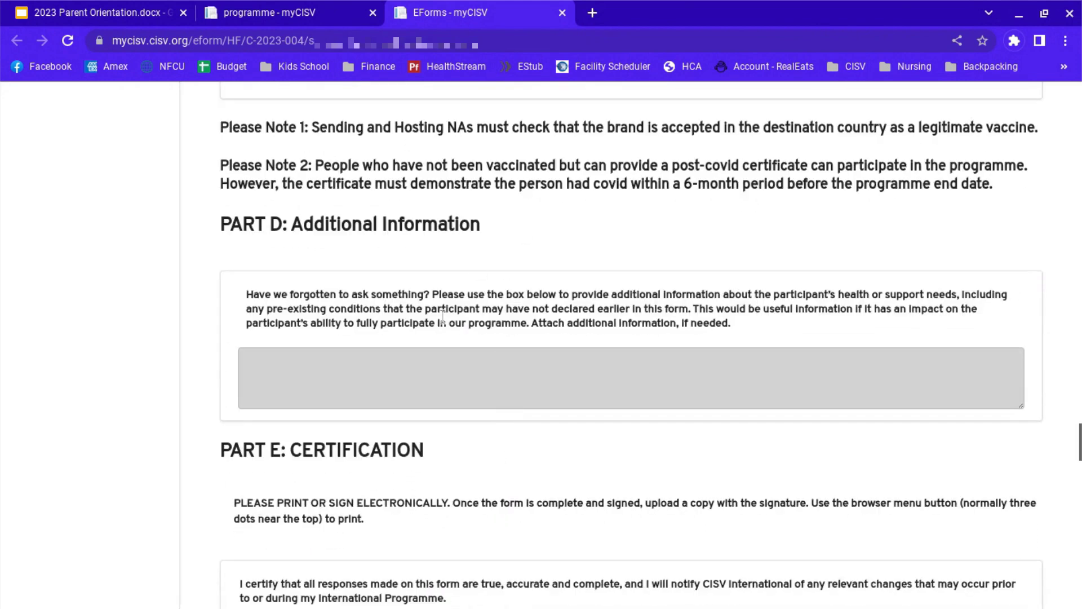
pyautogui.scroll(-5, 516, 319)
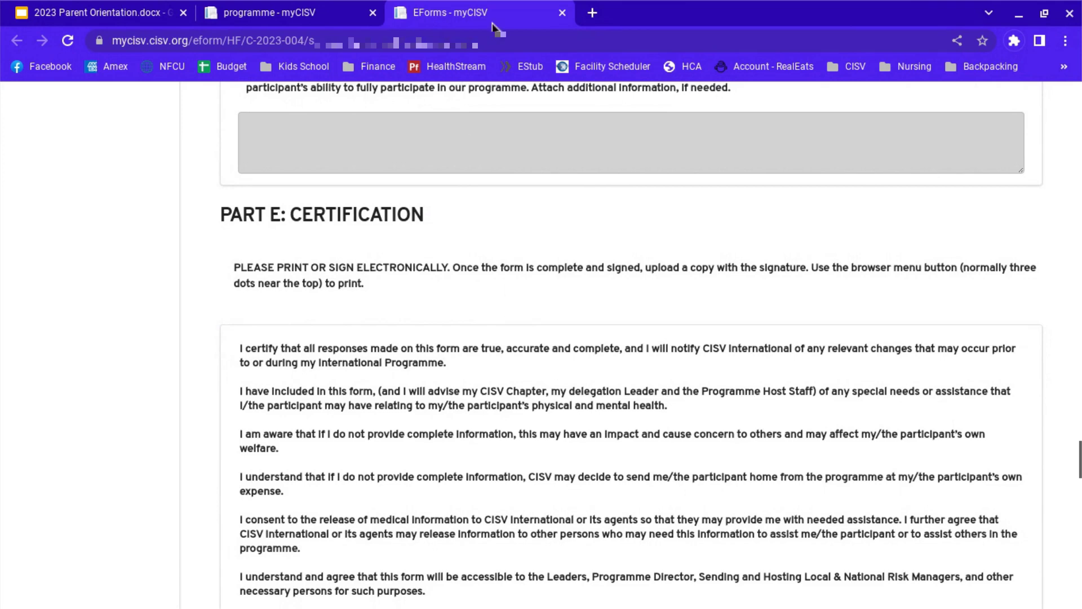
pyautogui.click(562, 13)
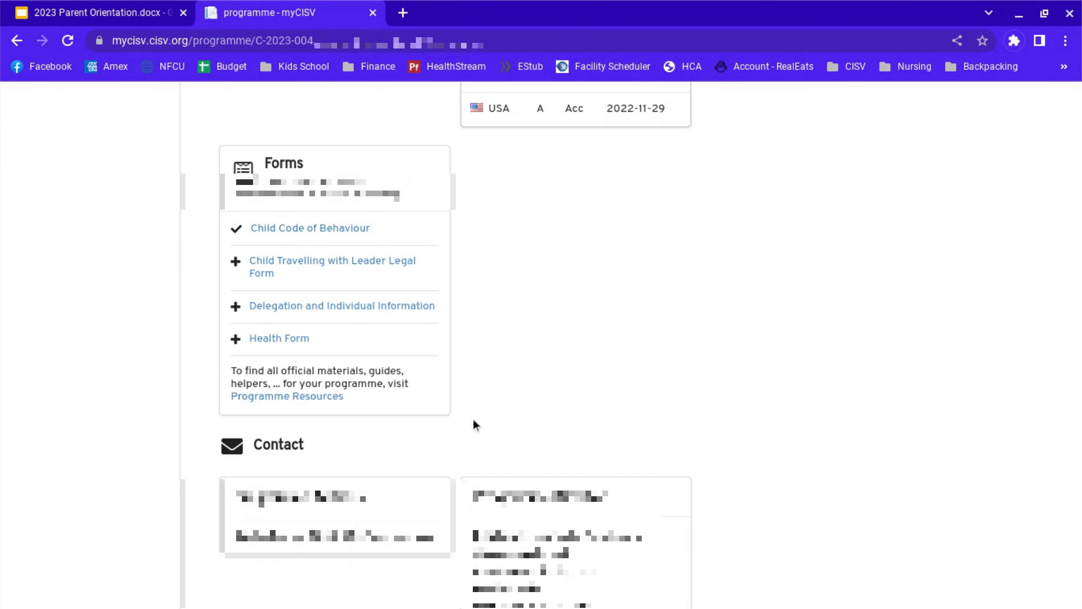
pyautogui.scroll(3, 473, 423)
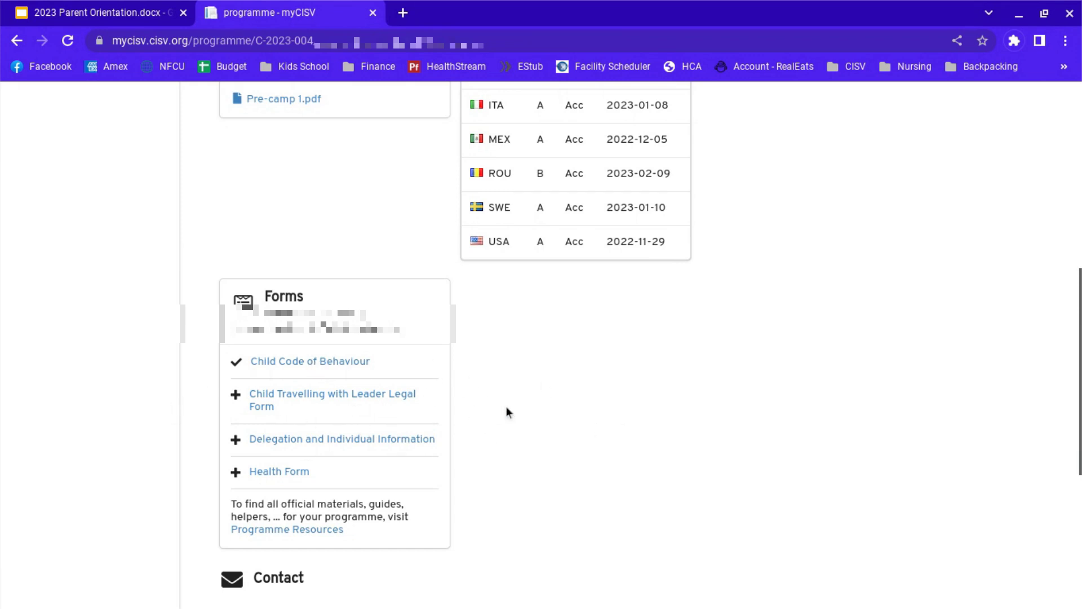
pyautogui.scroll(1, 480, 410)
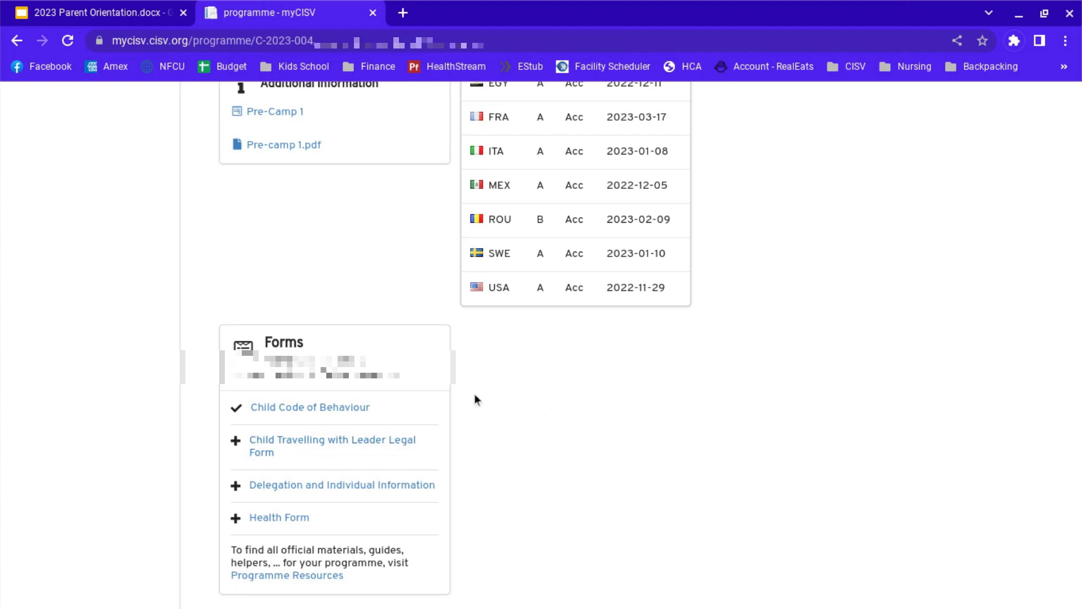
pyautogui.scroll(-3, 474, 394)
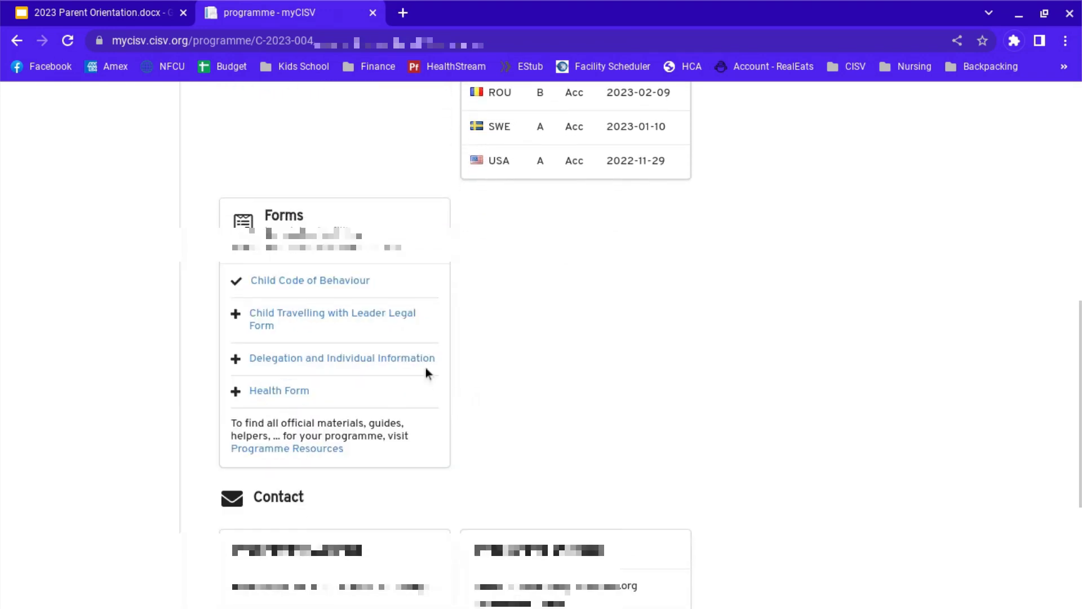